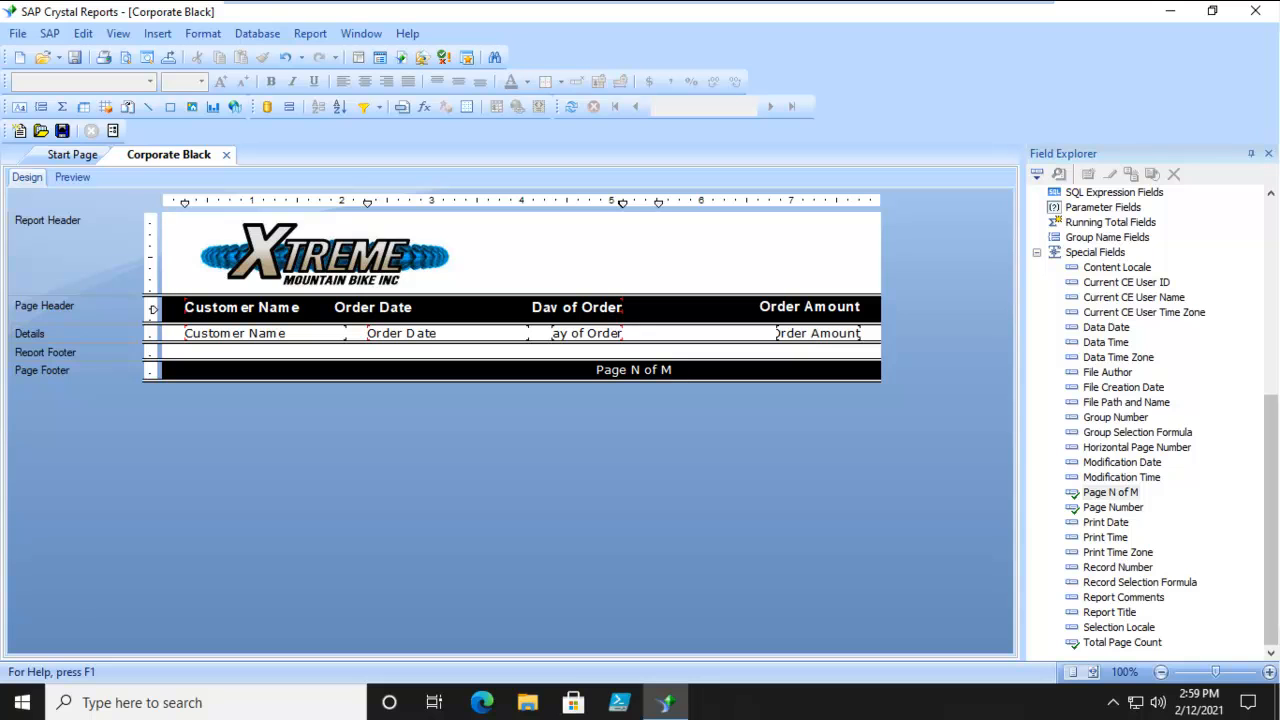
- Start a new standard report and add the xtreme Customer table as its data source
{"action": "left_click", "coordinate": [18, 33]}
{"action": "left_click", "coordinate": [280, 55]}
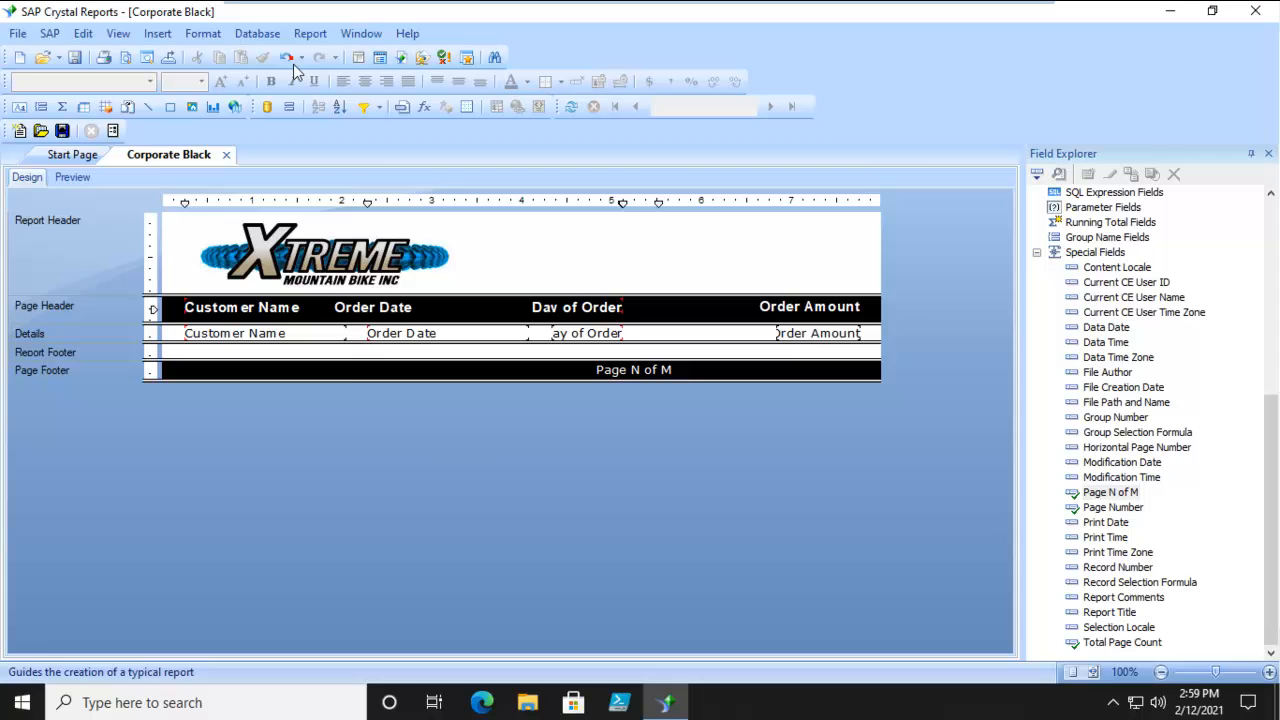
{"action": "left_click", "coordinate": [406, 291]}
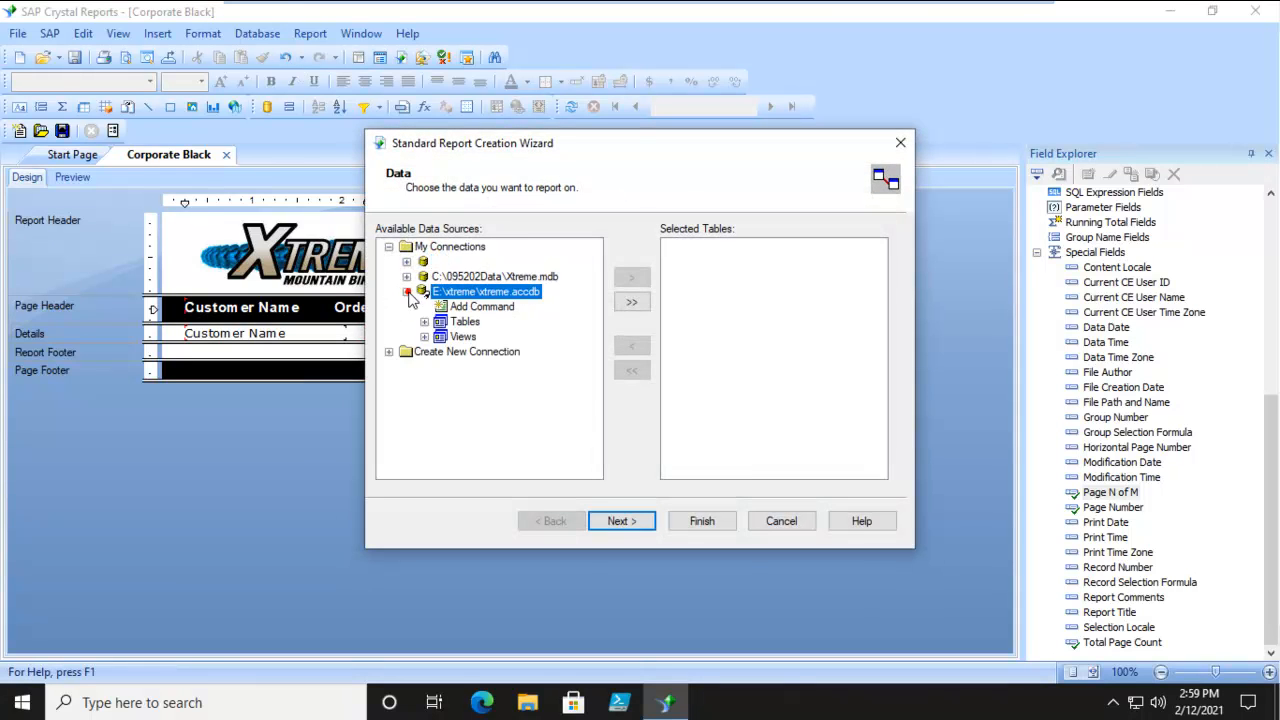
{"action": "left_click", "coordinate": [424, 321]}
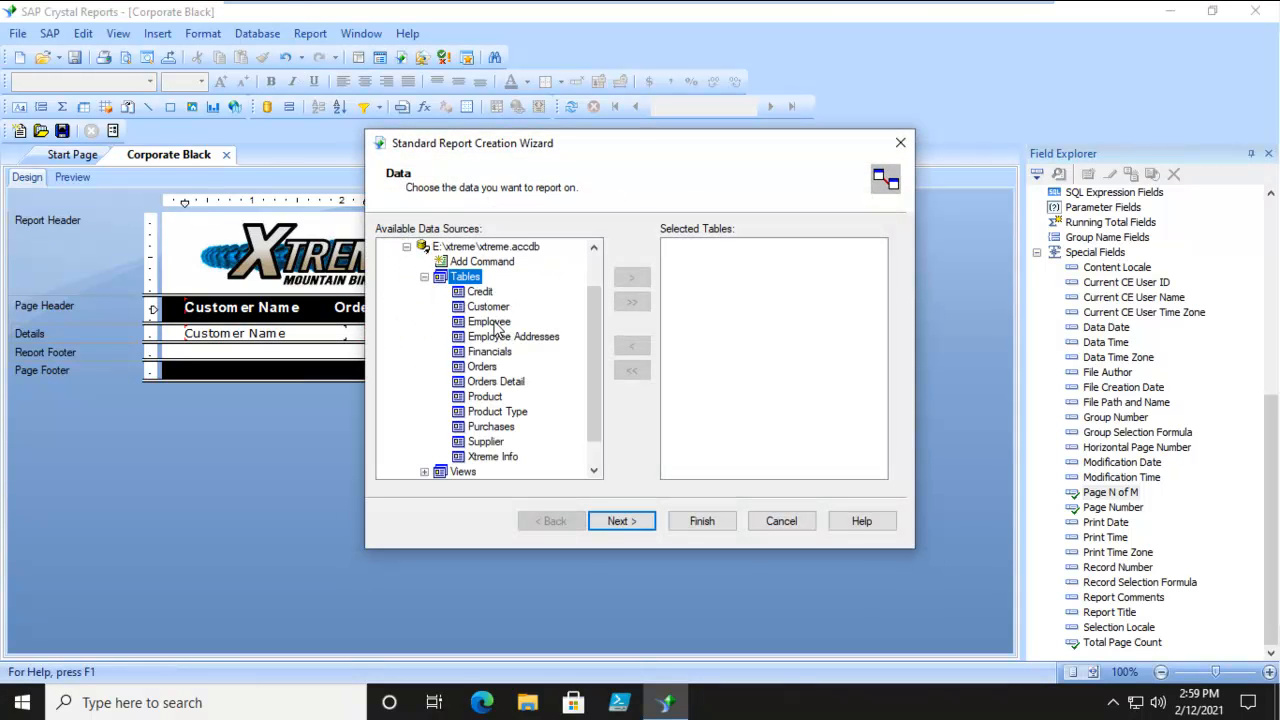
{"action": "left_click", "coordinate": [488, 306]}
{"action": "left_click", "coordinate": [631, 277]}
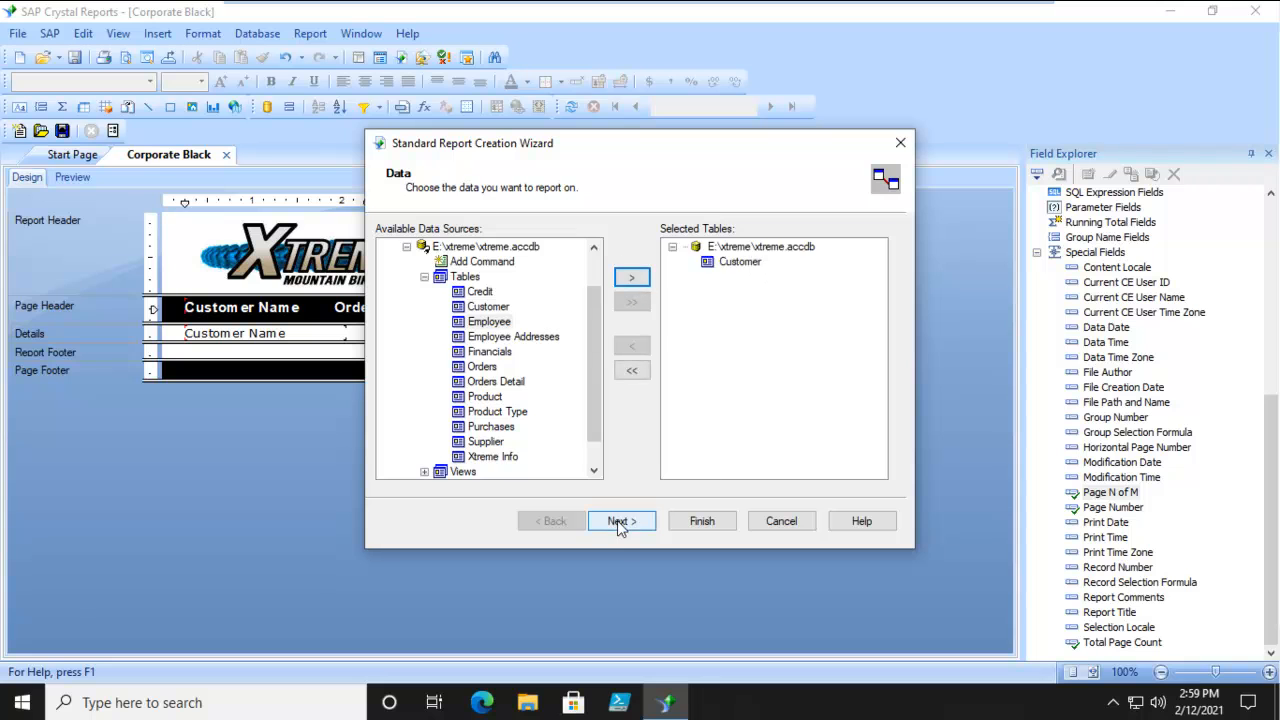
- Skip field selection, choose the Corporate (Green) template and finish the wizard
{"action": "left_click", "coordinate": [619, 524]}
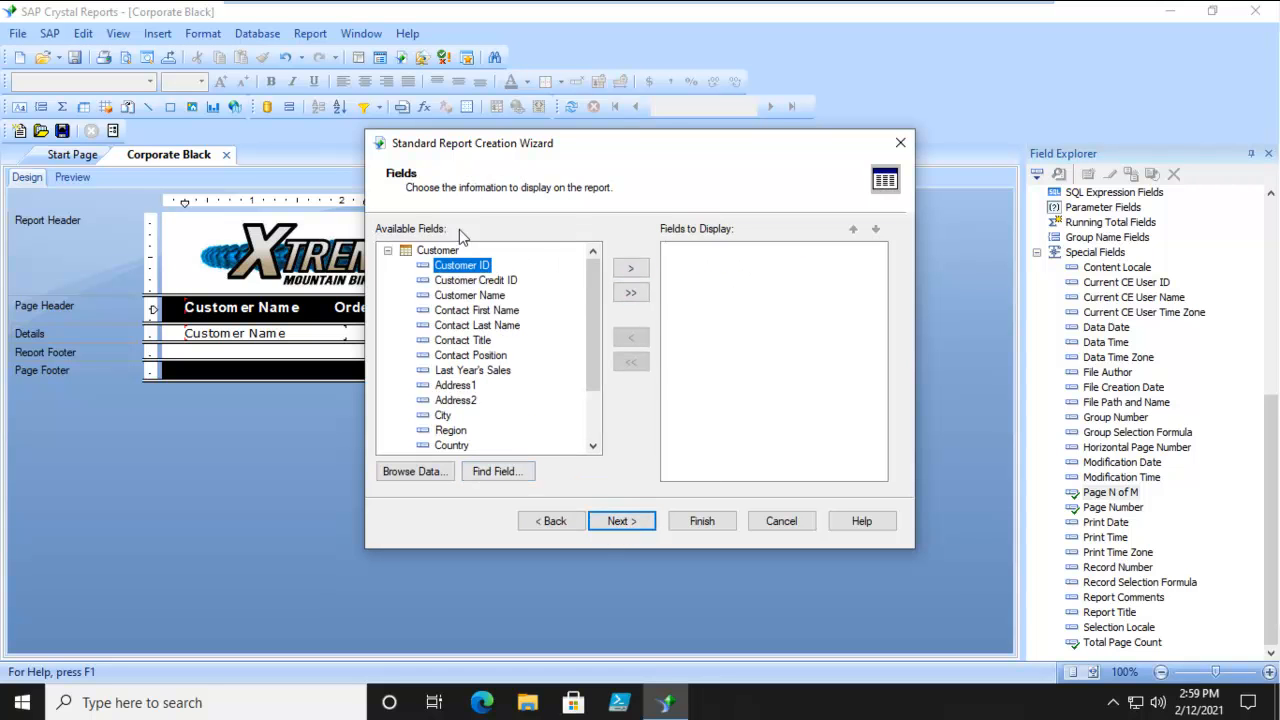
{"action": "left_click", "coordinate": [625, 525]}
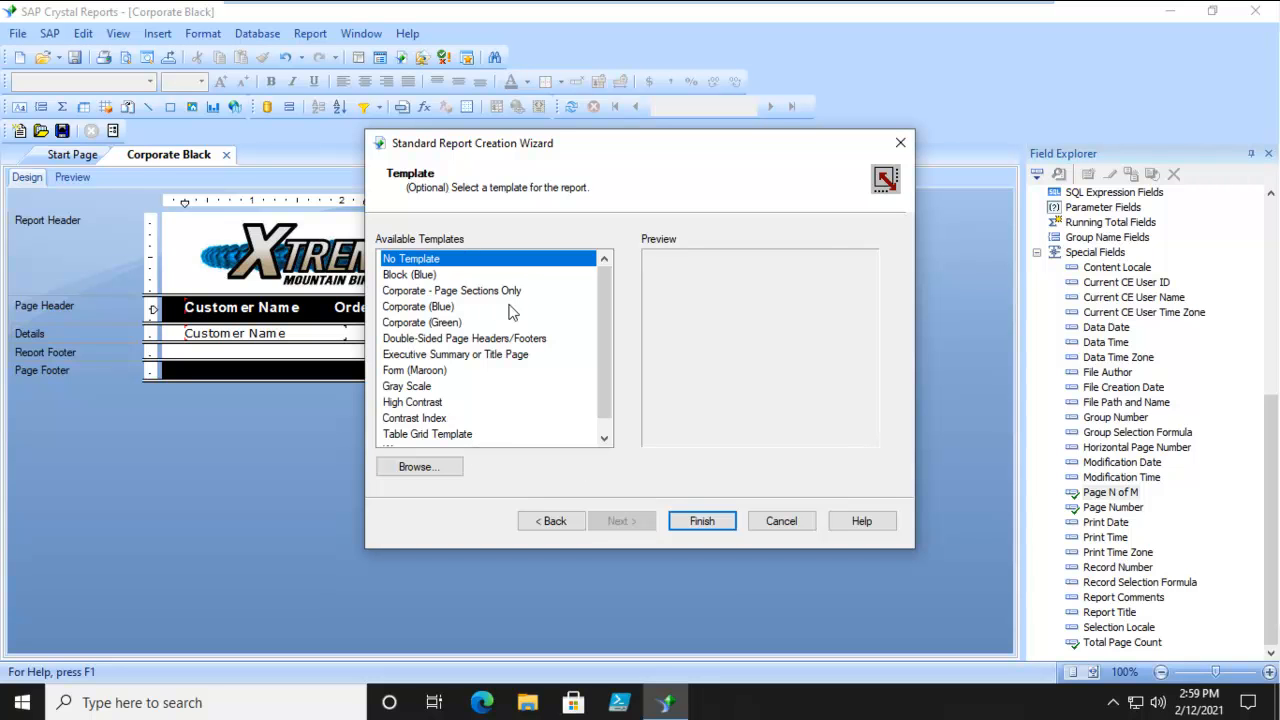
{"action": "left_click", "coordinate": [437, 324]}
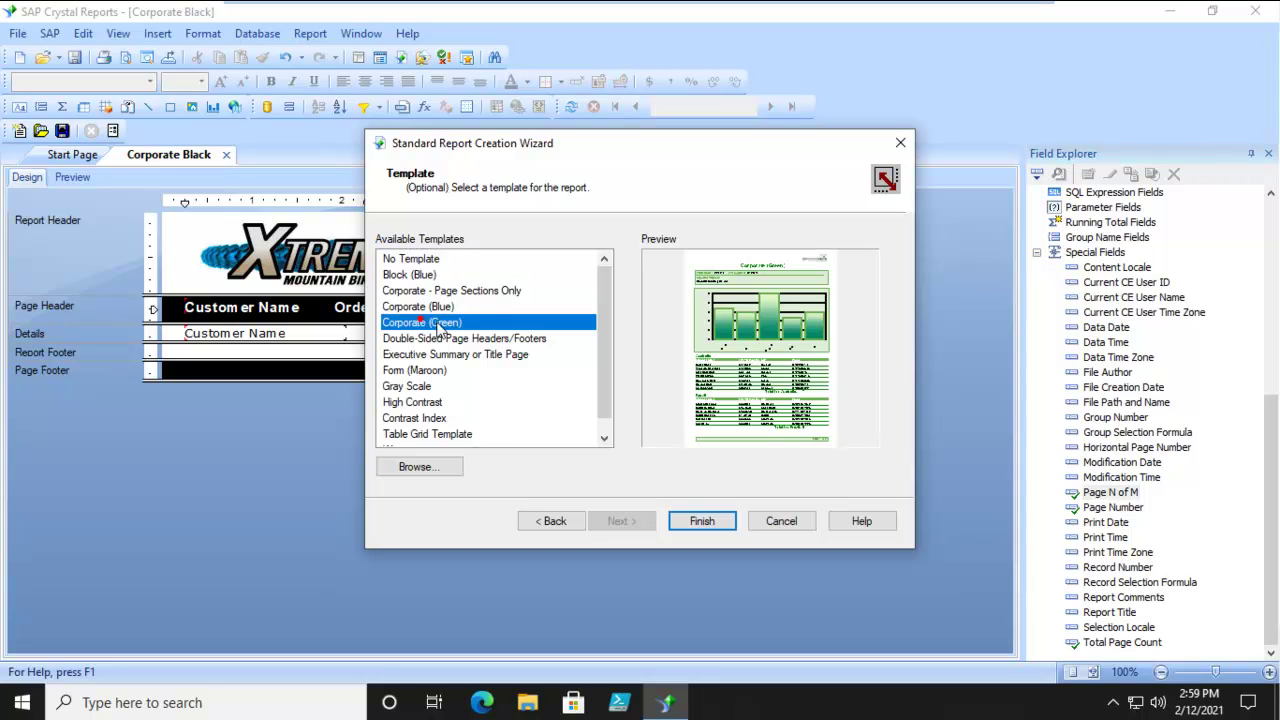
{"action": "left_click", "coordinate": [701, 521]}
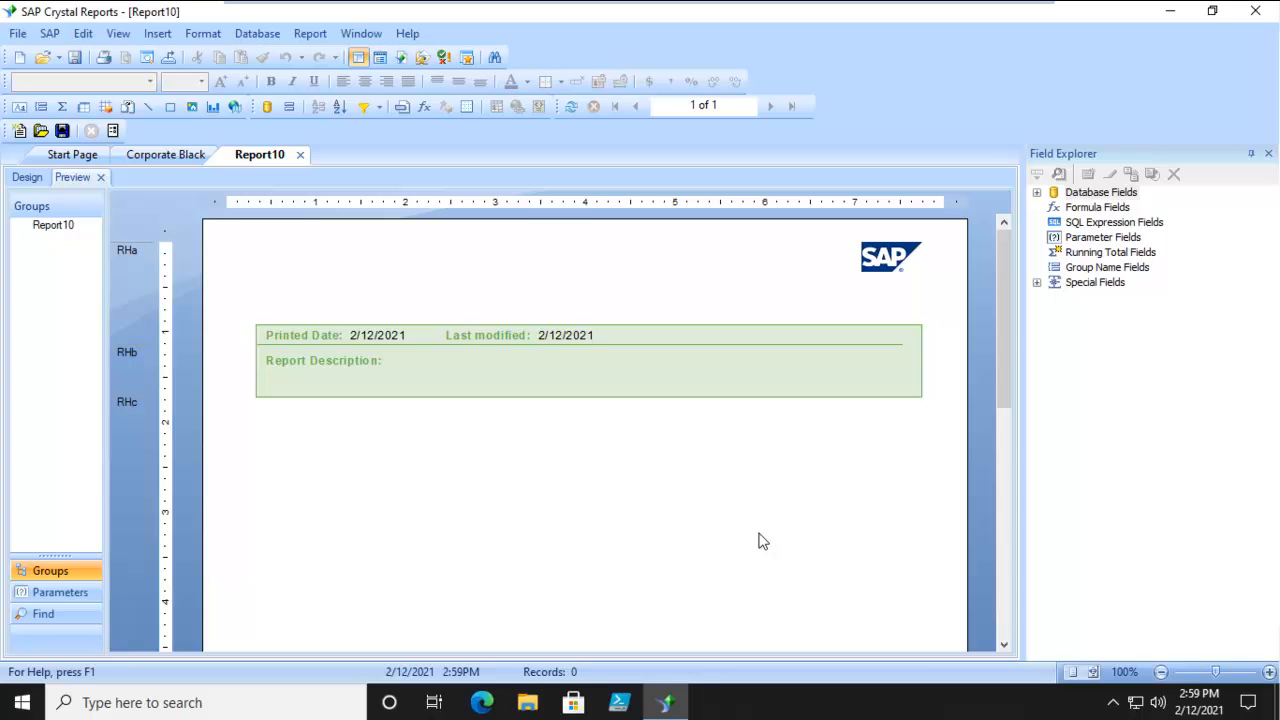
- In Design view, place Customer ID, Customer Name and Phone into the Details section
{"action": "left_click", "coordinate": [25, 177]}
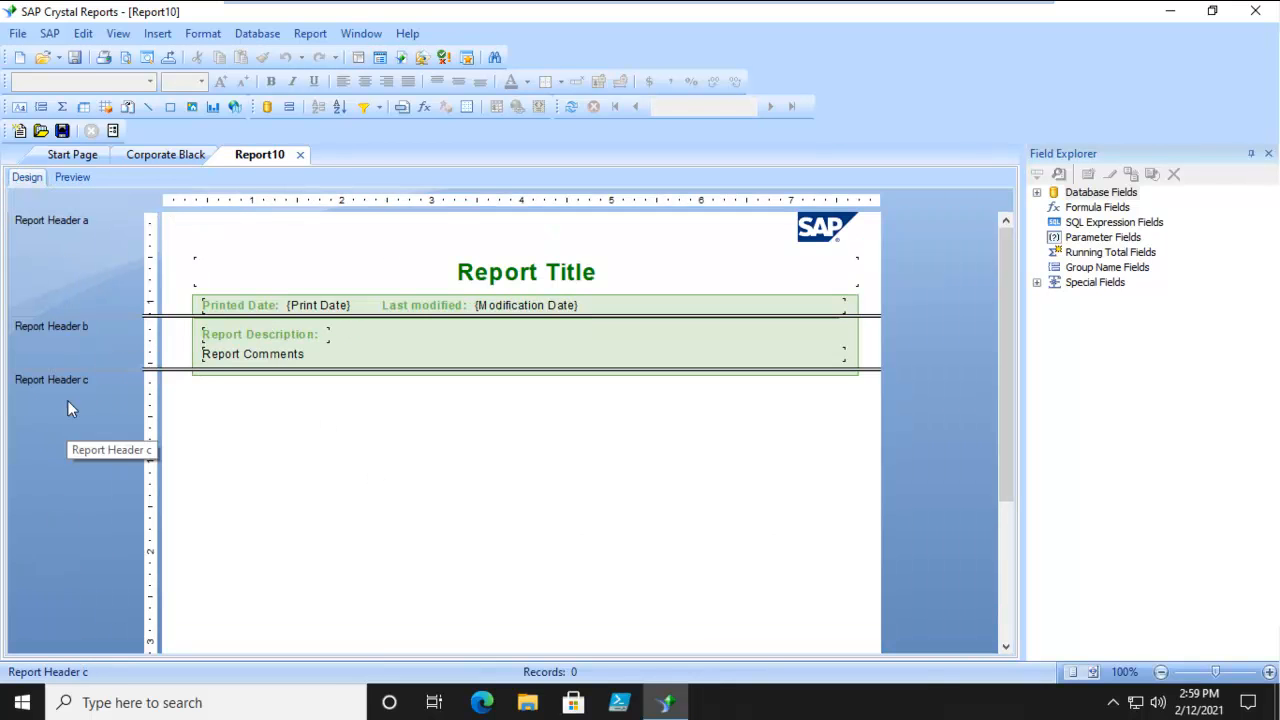
{"action": "left_click_drag", "start_coordinate": [1006, 362], "coordinate": [1013, 551]}
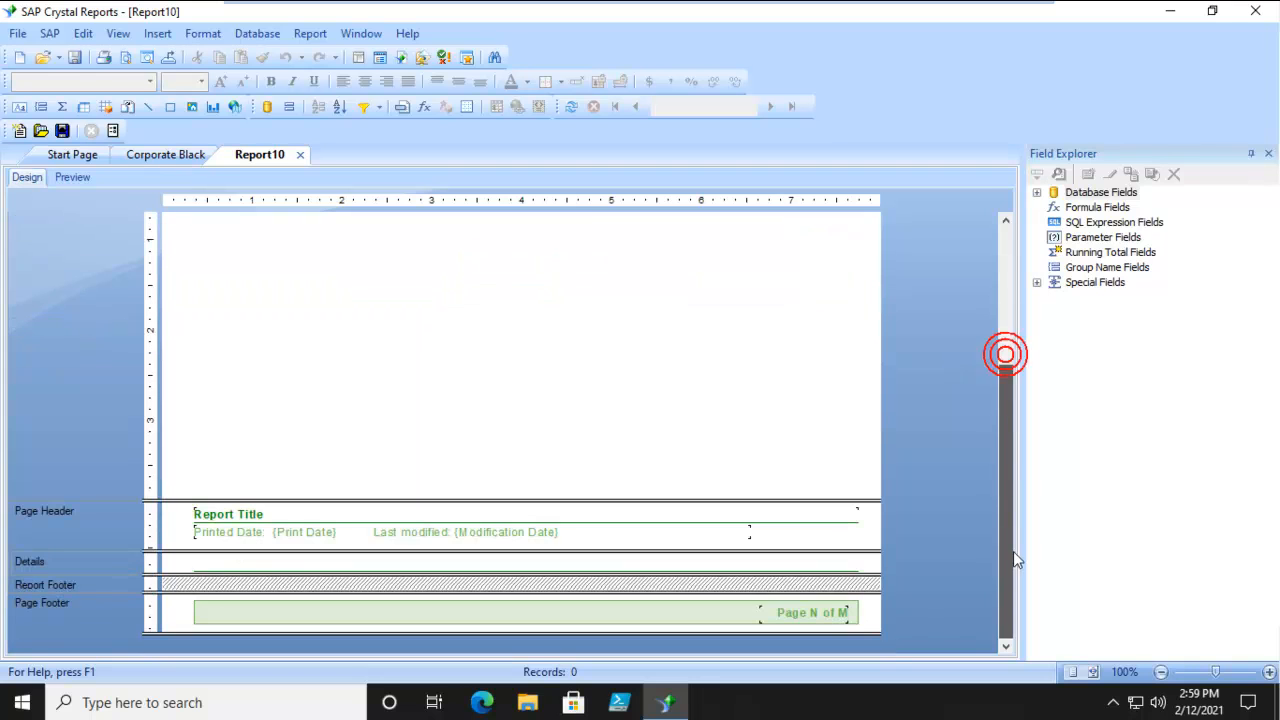
{"action": "left_click", "coordinate": [1037, 192]}
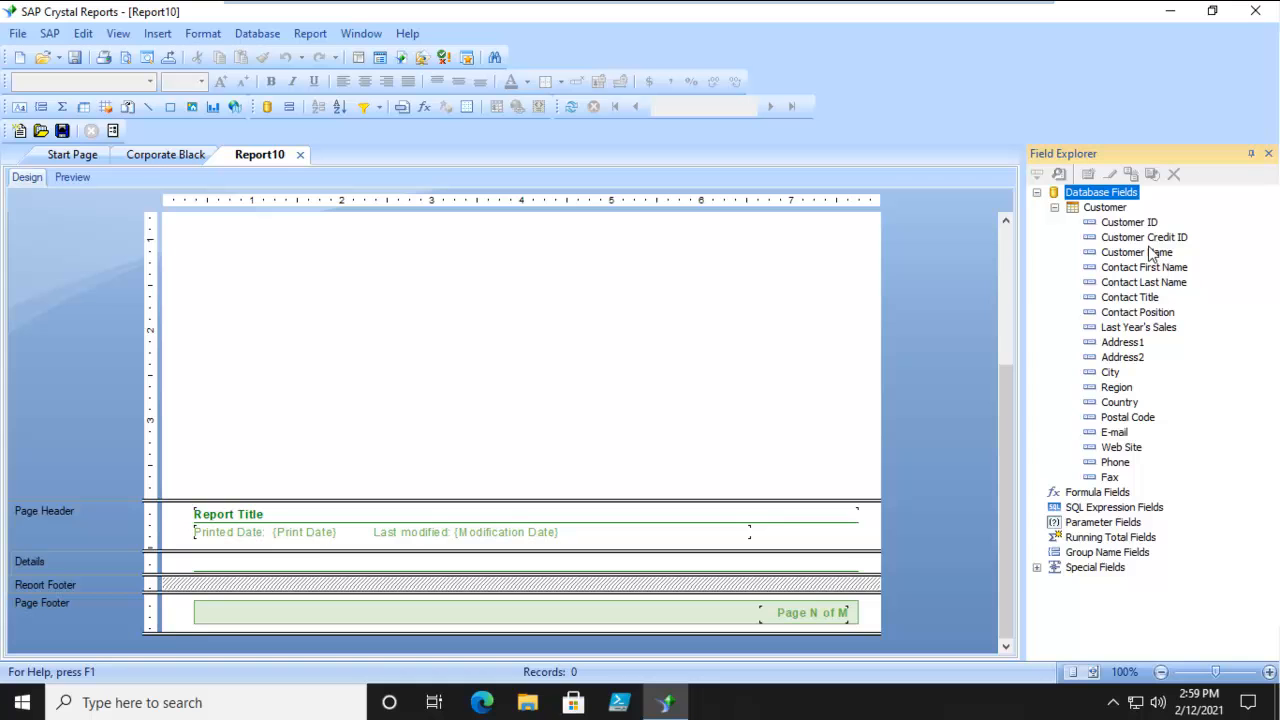
{"action": "left_click_drag", "start_coordinate": [1135, 228], "coordinate": [210, 565]}
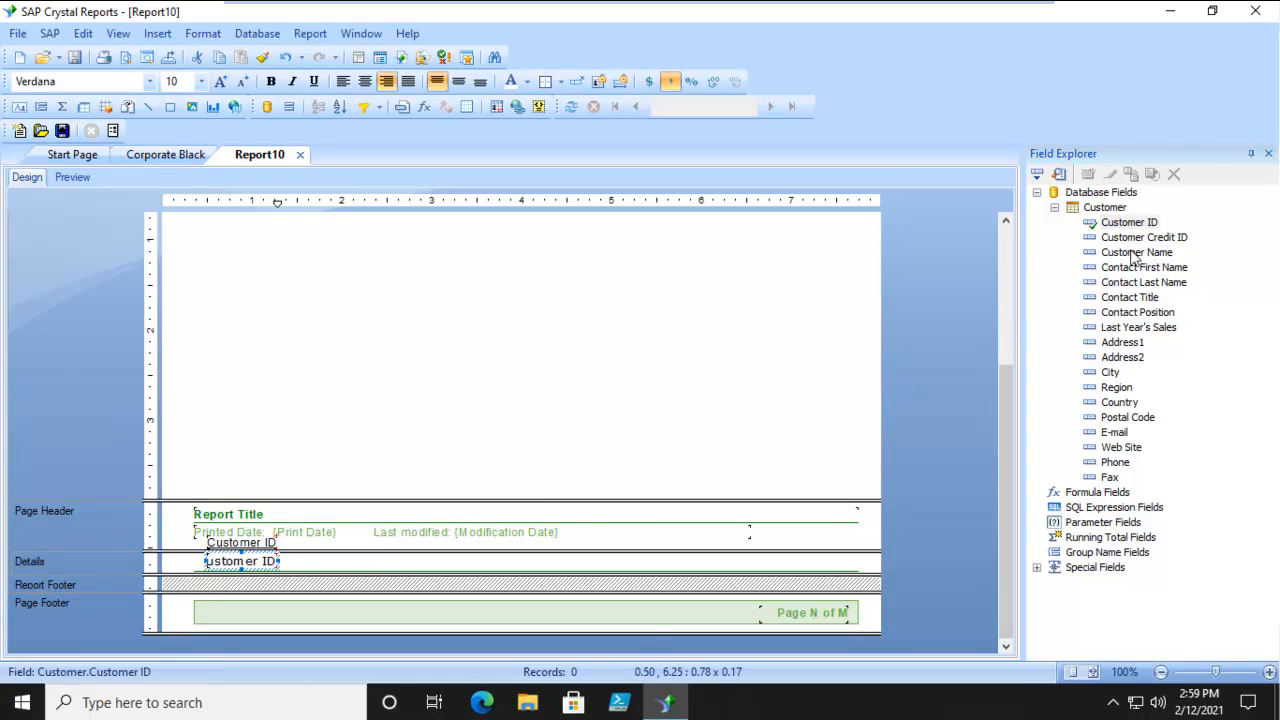
{"action": "left_click_drag", "start_coordinate": [1130, 252], "coordinate": [404, 562]}
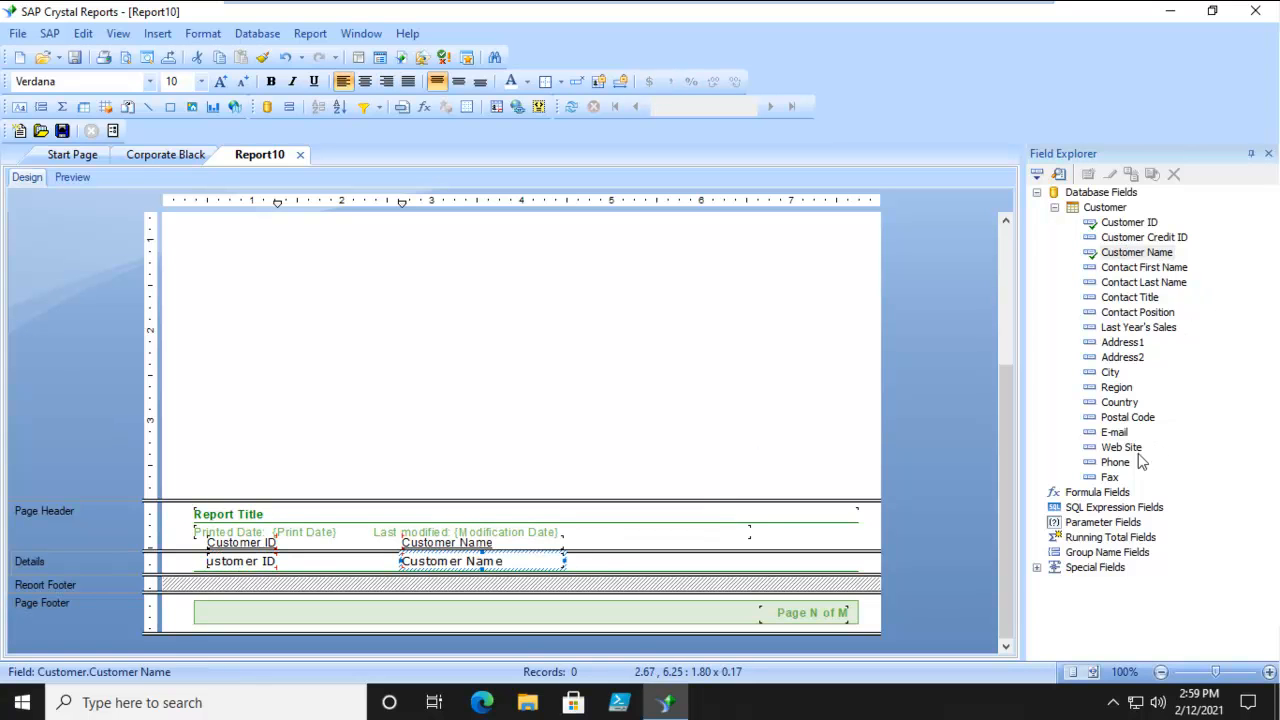
{"action": "left_click_drag", "start_coordinate": [1115, 463], "coordinate": [626, 553]}
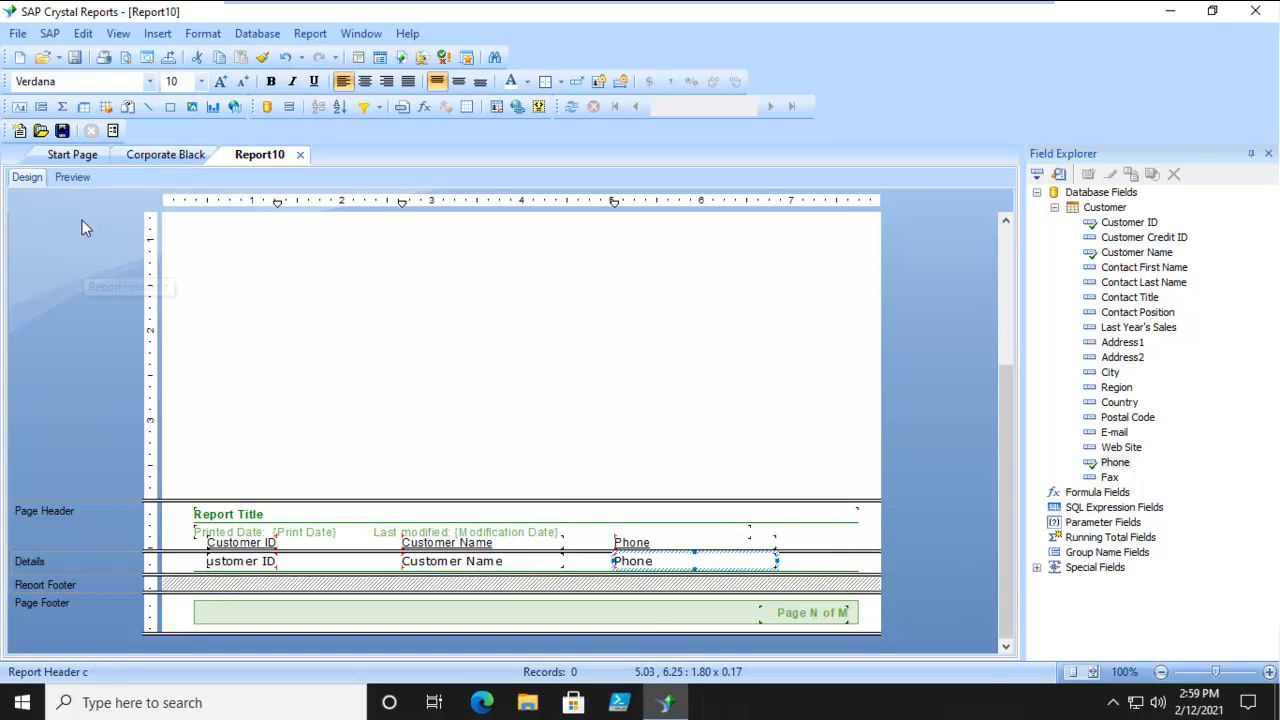
- Preview Report10 with live customer data
{"action": "left_click", "coordinate": [72, 177]}
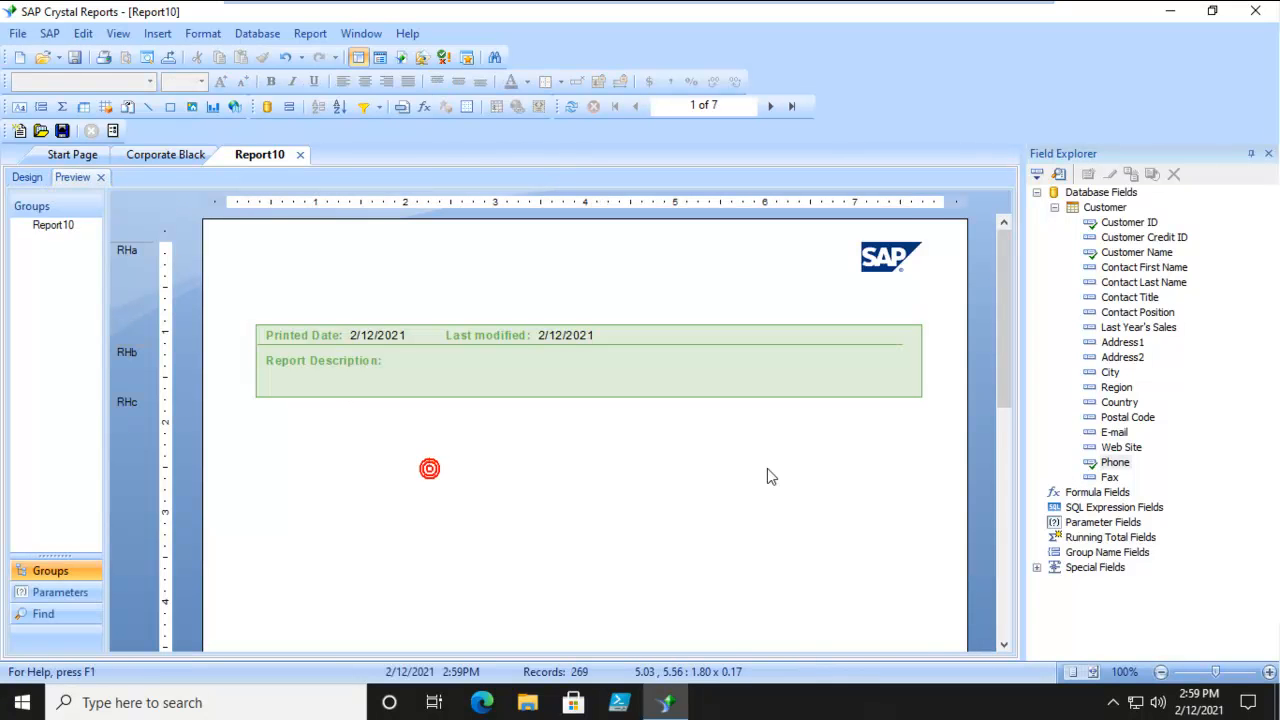
{"action": "scroll", "coordinate": [767, 470], "scroll_direction": "down", "scroll_amount": 5}
{"action": "scroll", "coordinate": [768, 470], "scroll_direction": "down", "scroll_amount": 5}
{"action": "scroll", "coordinate": [768, 470], "scroll_direction": "down", "scroll_amount": 2}
{"action": "scroll", "coordinate": [768, 469], "scroll_direction": "up", "scroll_amount": 5}
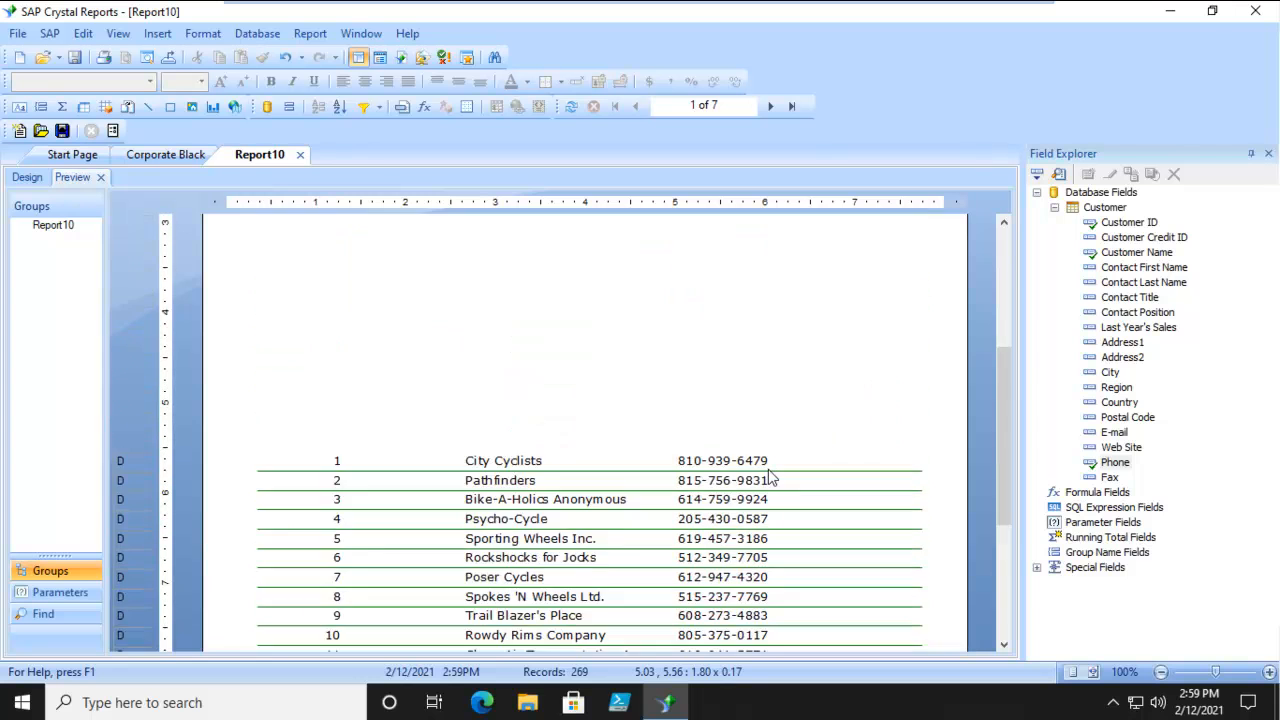
{"action": "scroll", "coordinate": [768, 469], "scroll_direction": "up", "scroll_amount": 5}
{"action": "scroll", "coordinate": [768, 469], "scroll_direction": "up", "scroll_amount": 2}
{"action": "scroll", "coordinate": [768, 469], "scroll_direction": "down", "scroll_amount": 5}
{"action": "scroll", "coordinate": [768, 470], "scroll_direction": "down", "scroll_amount": 2}
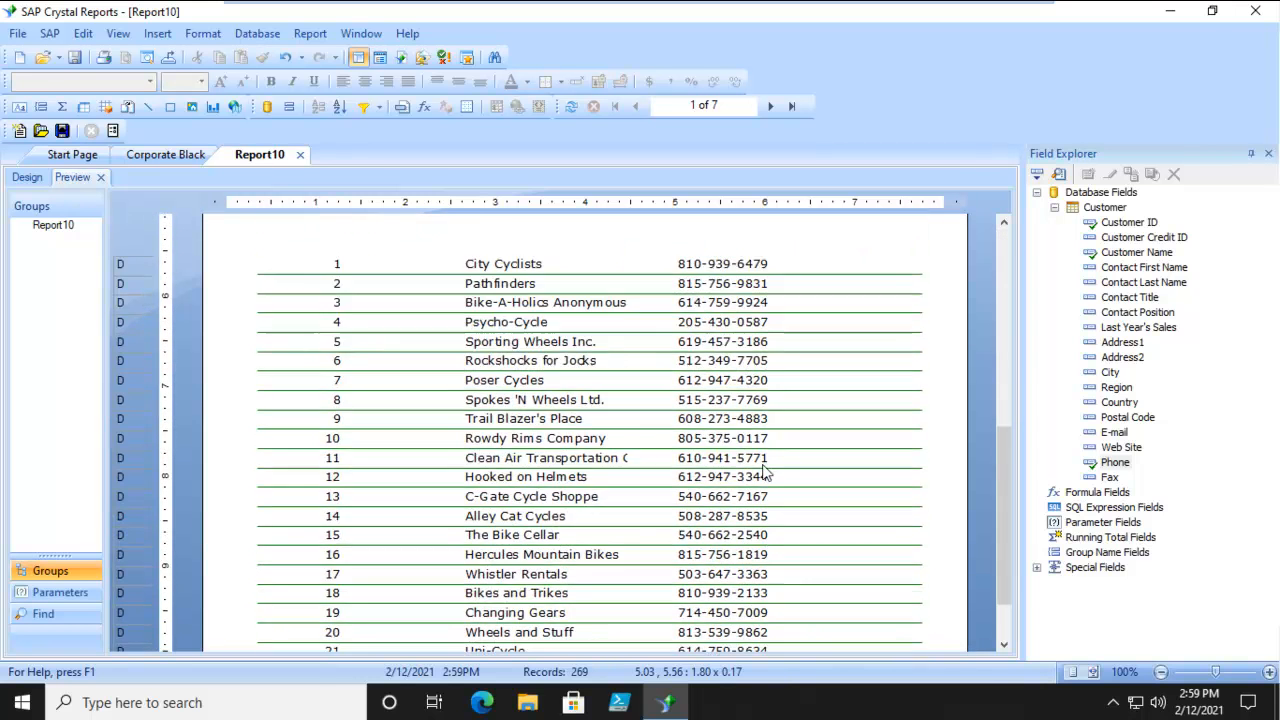
{"action": "scroll", "coordinate": [766, 471], "scroll_direction": "up", "scroll_amount": 5}
{"action": "scroll", "coordinate": [763, 472], "scroll_direction": "up", "scroll_amount": 3}
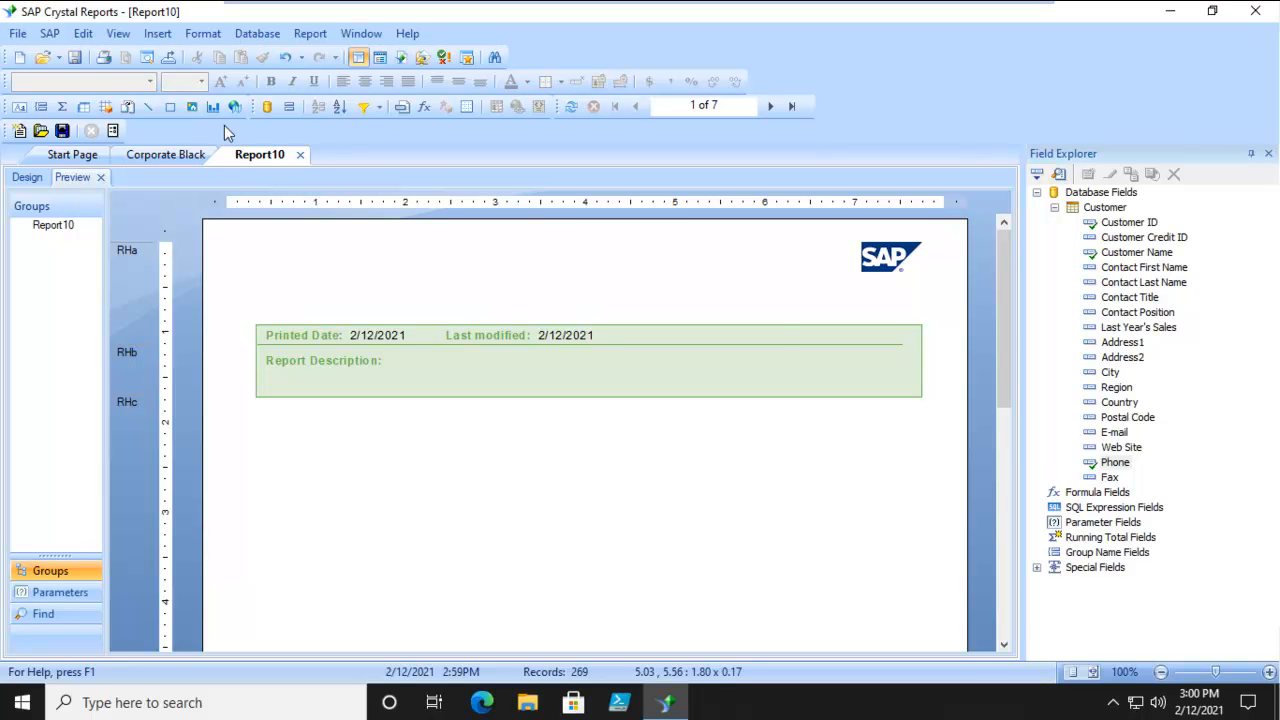
- Close Report10 without saving and preview the Corporate Black report's order data
{"action": "left_click", "coordinate": [300, 157]}
{"action": "left_click", "coordinate": [662, 408]}
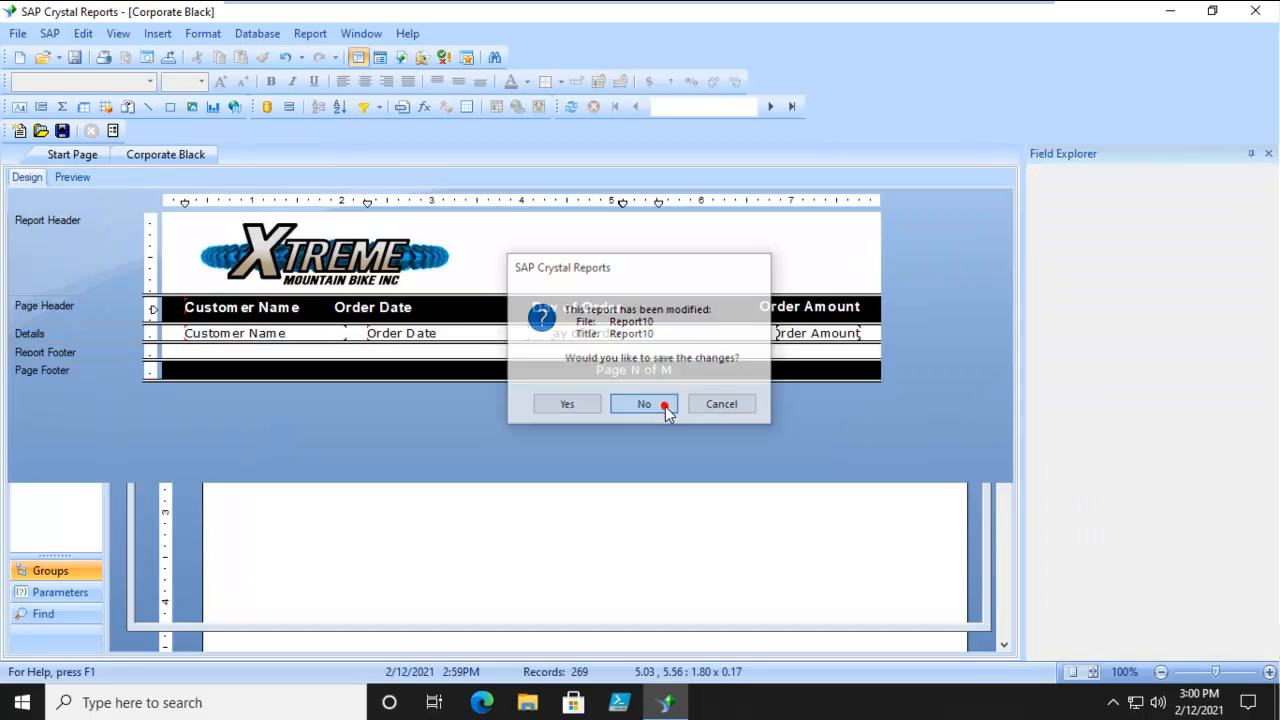
{"action": "left_click", "coordinate": [60, 178]}
{"action": "scroll", "coordinate": [536, 410], "scroll_direction": "down", "scroll_amount": 2}
{"action": "scroll", "coordinate": [536, 412], "scroll_direction": "down", "scroll_amount": 5}
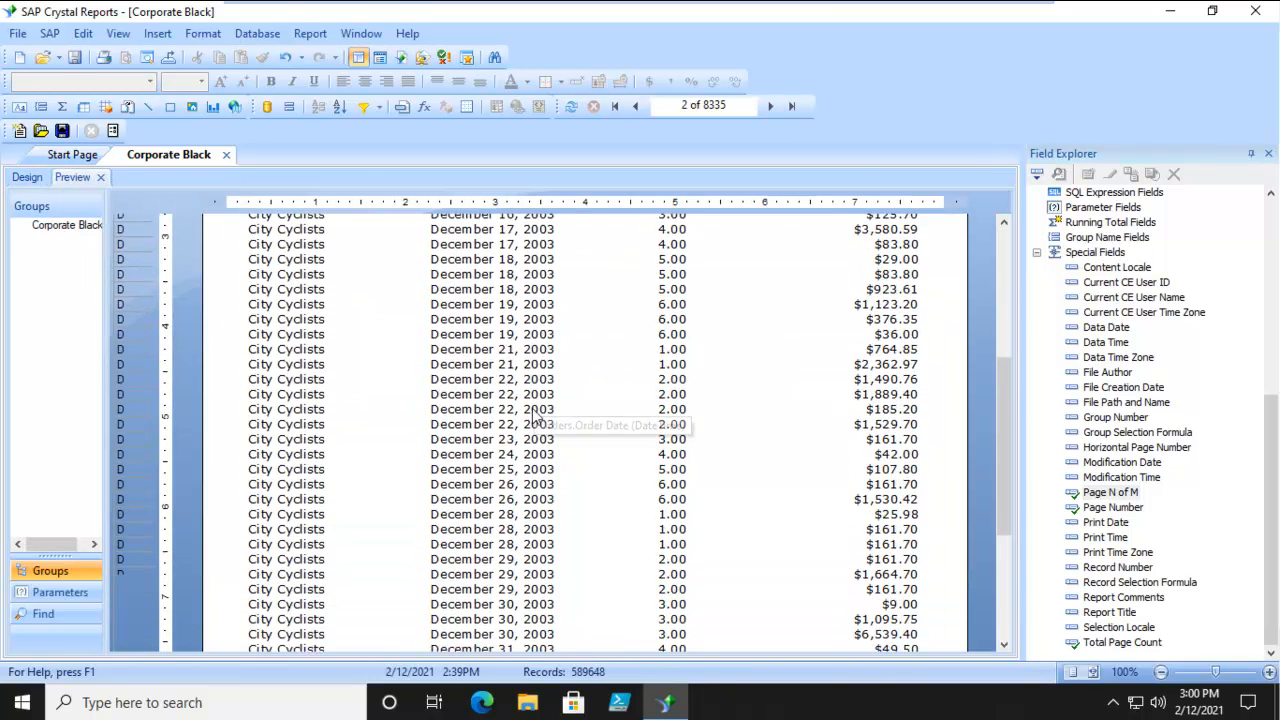
{"action": "scroll", "coordinate": [536, 415], "scroll_direction": "down", "scroll_amount": 3}
{"action": "scroll", "coordinate": [536, 415], "scroll_direction": "up", "scroll_amount": 7}
{"action": "scroll", "coordinate": [536, 415], "scroll_direction": "up", "scroll_amount": 3}
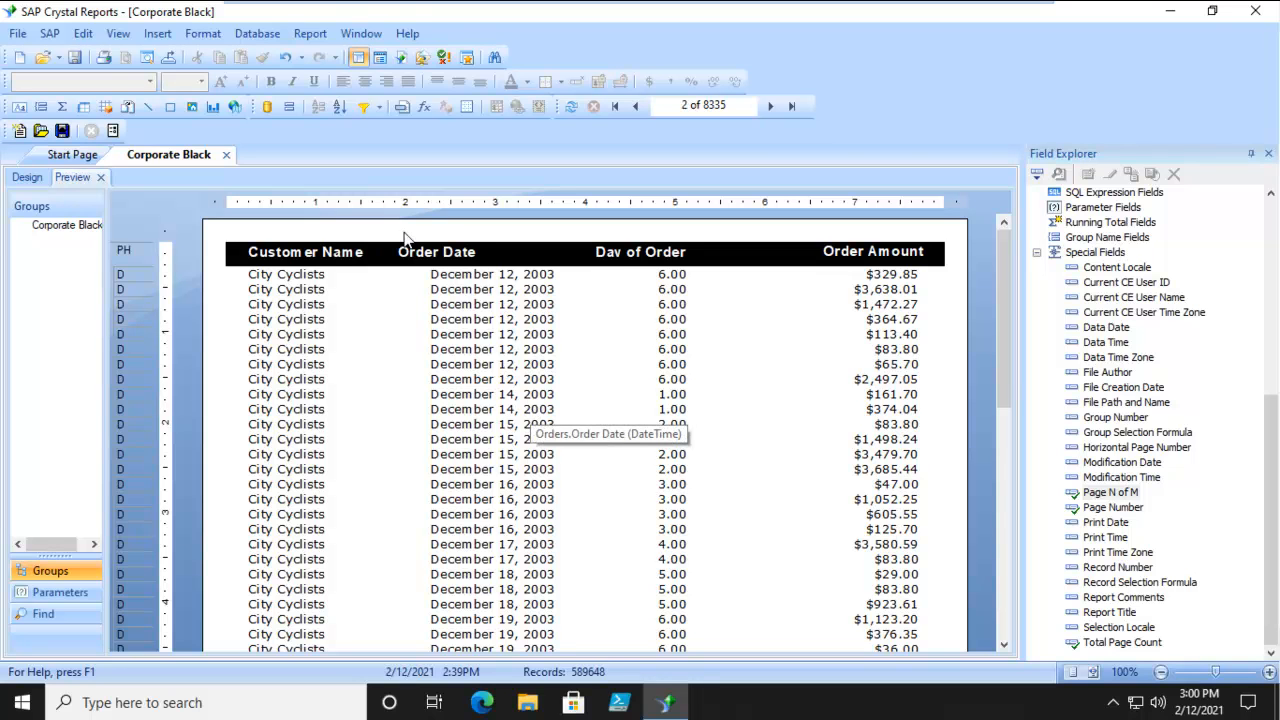
{"action": "left_click", "coordinate": [18, 34]}
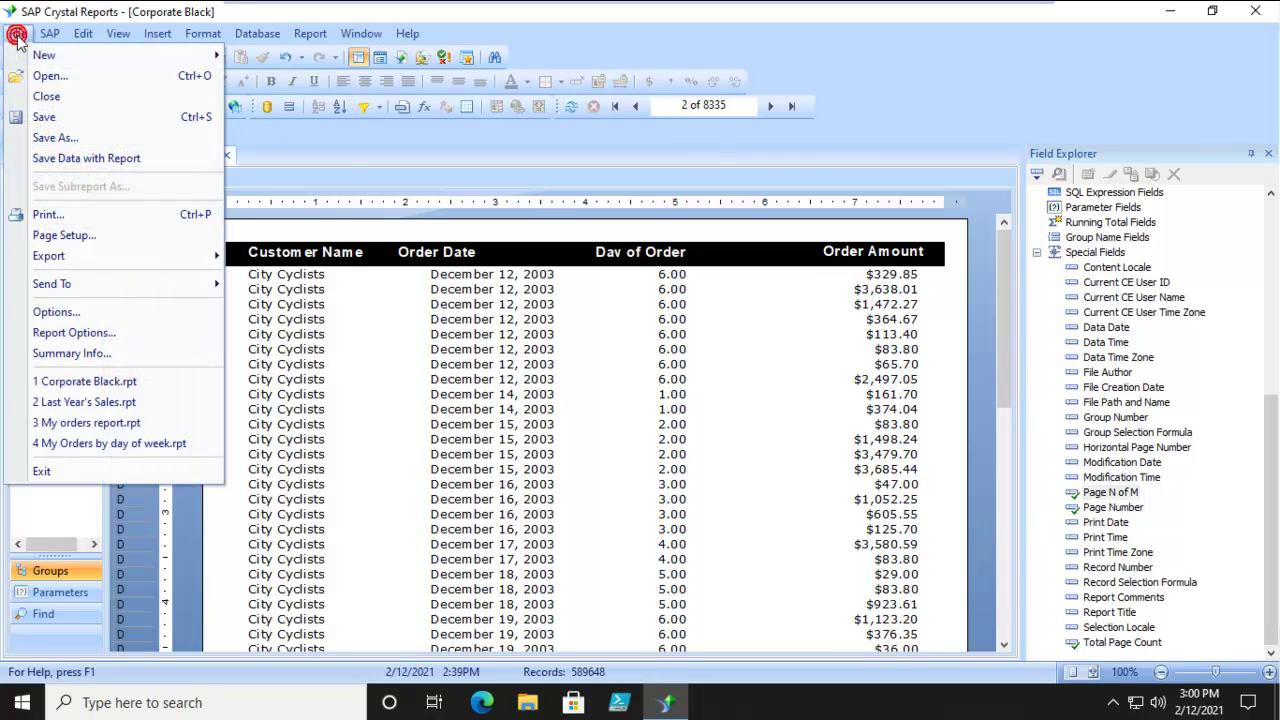
{"action": "left_click", "coordinate": [60, 138]}
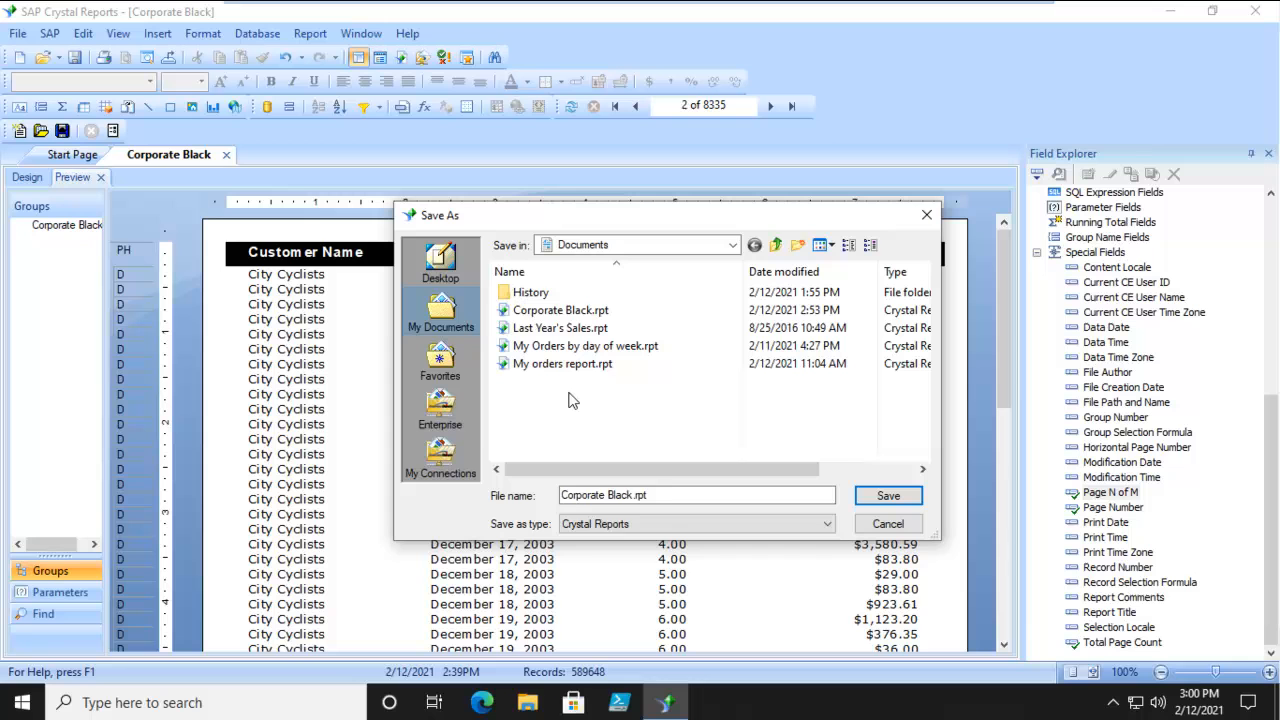
{"action": "left_click", "coordinate": [656, 523]}
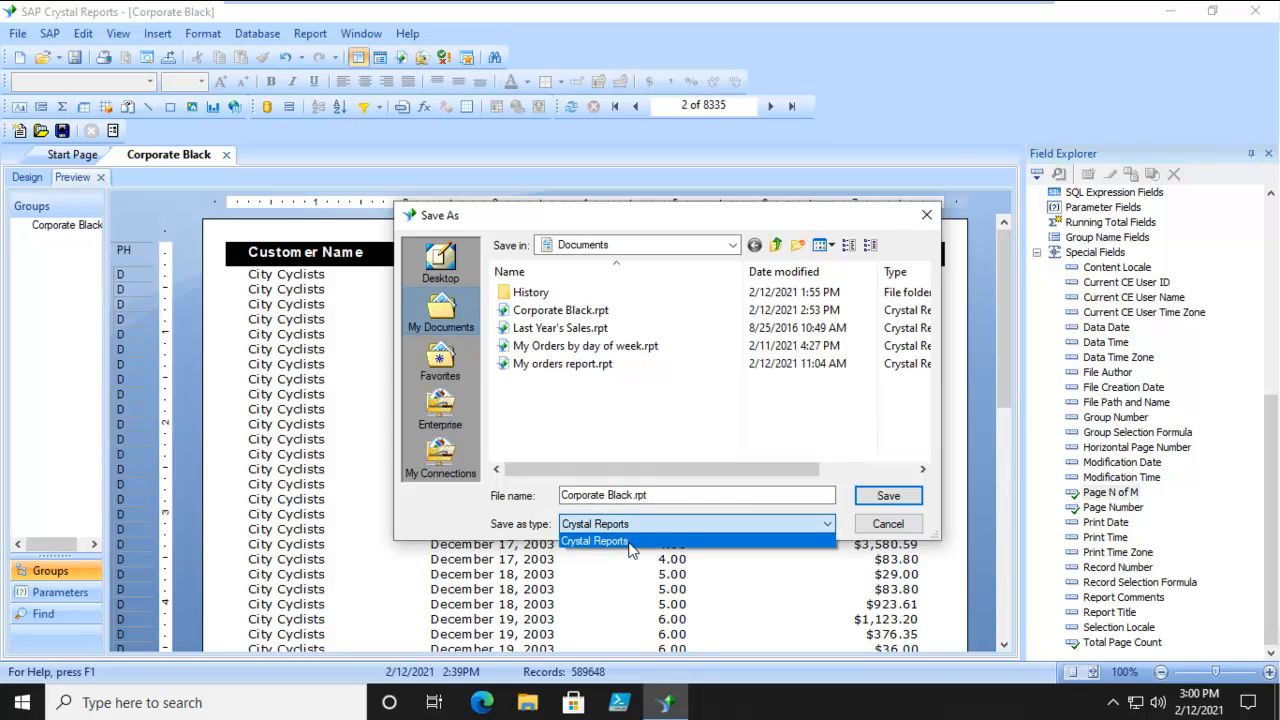
{"action": "left_click", "coordinate": [617, 450]}
{"action": "left_click", "coordinate": [878, 524]}
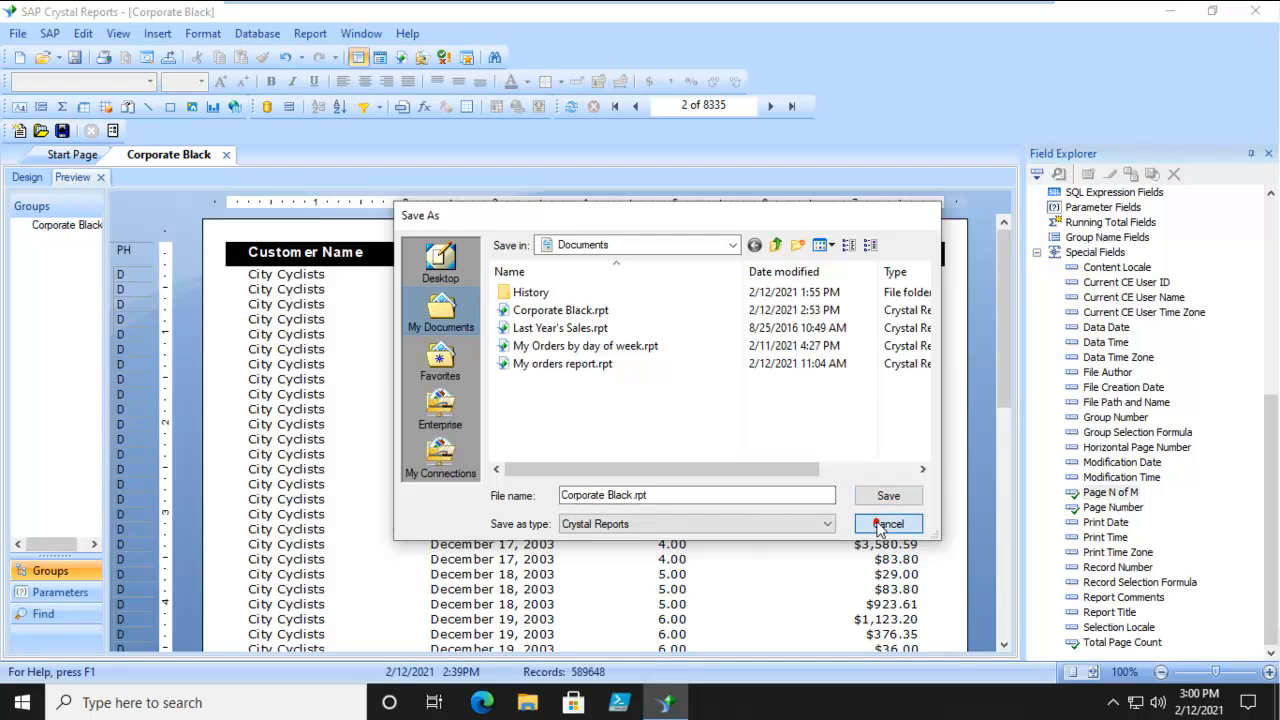
- Review the report's Summary Info (title and template Corporate Black) and confirm it unchanged
{"action": "left_click", "coordinate": [18, 33]}
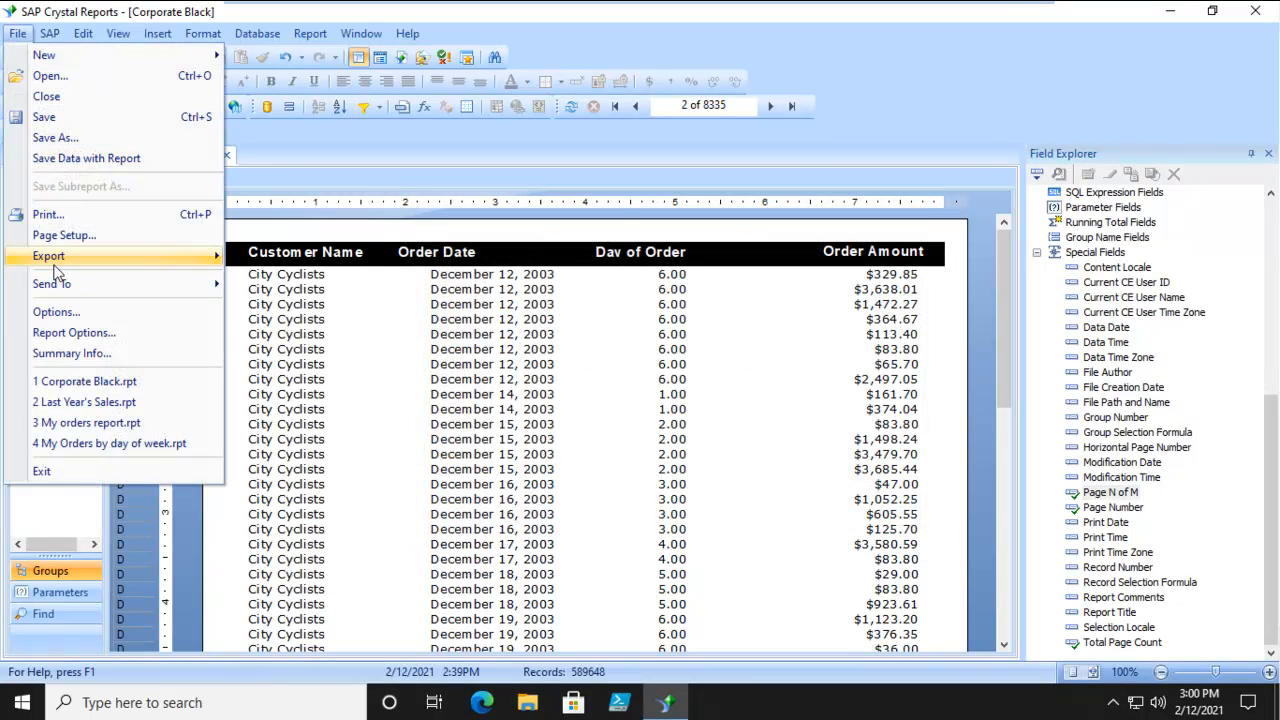
{"action": "left_click", "coordinate": [60, 353]}
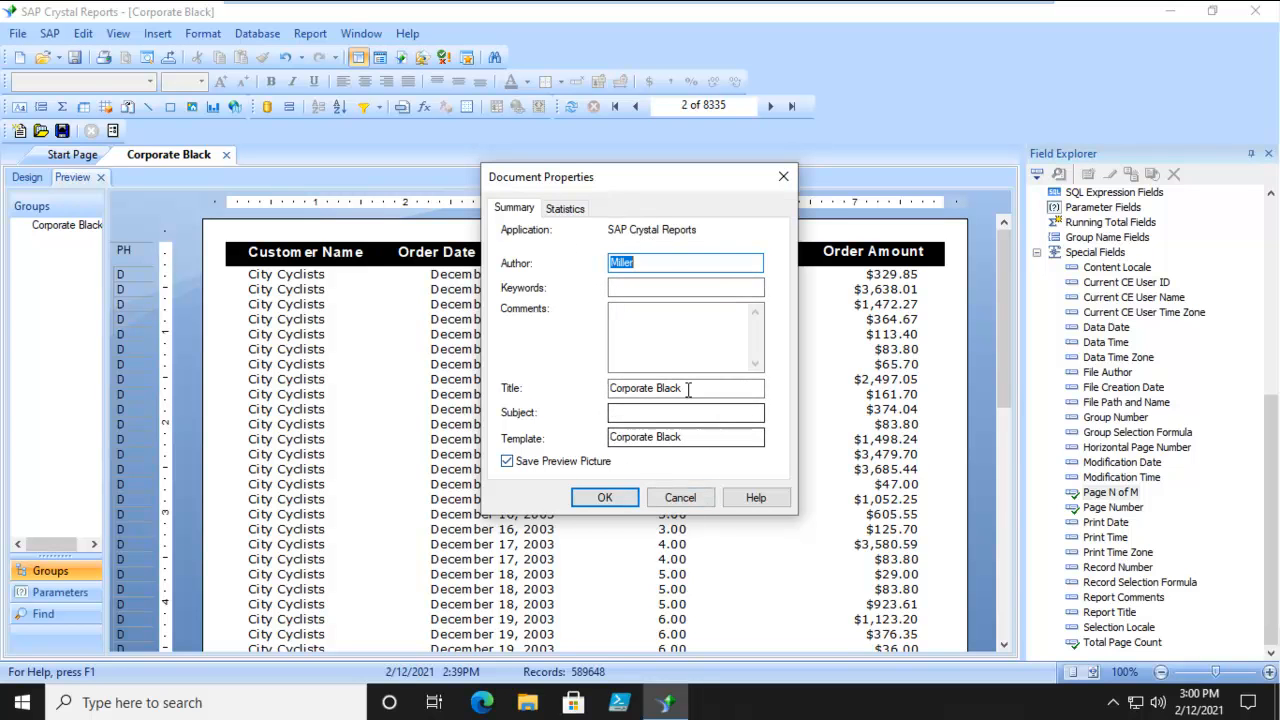
{"action": "left_click", "coordinate": [604, 497]}
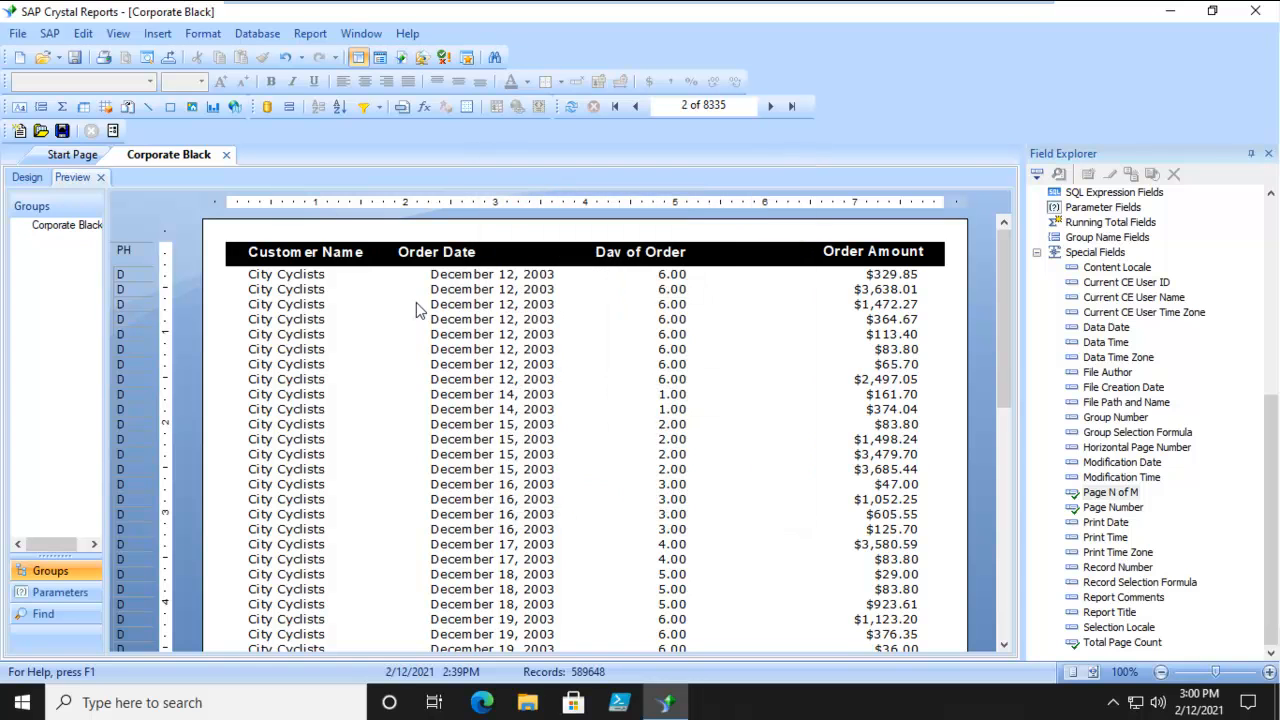
- Bring up Save As for the Corporate Black report
{"action": "left_click", "coordinate": [18, 36]}
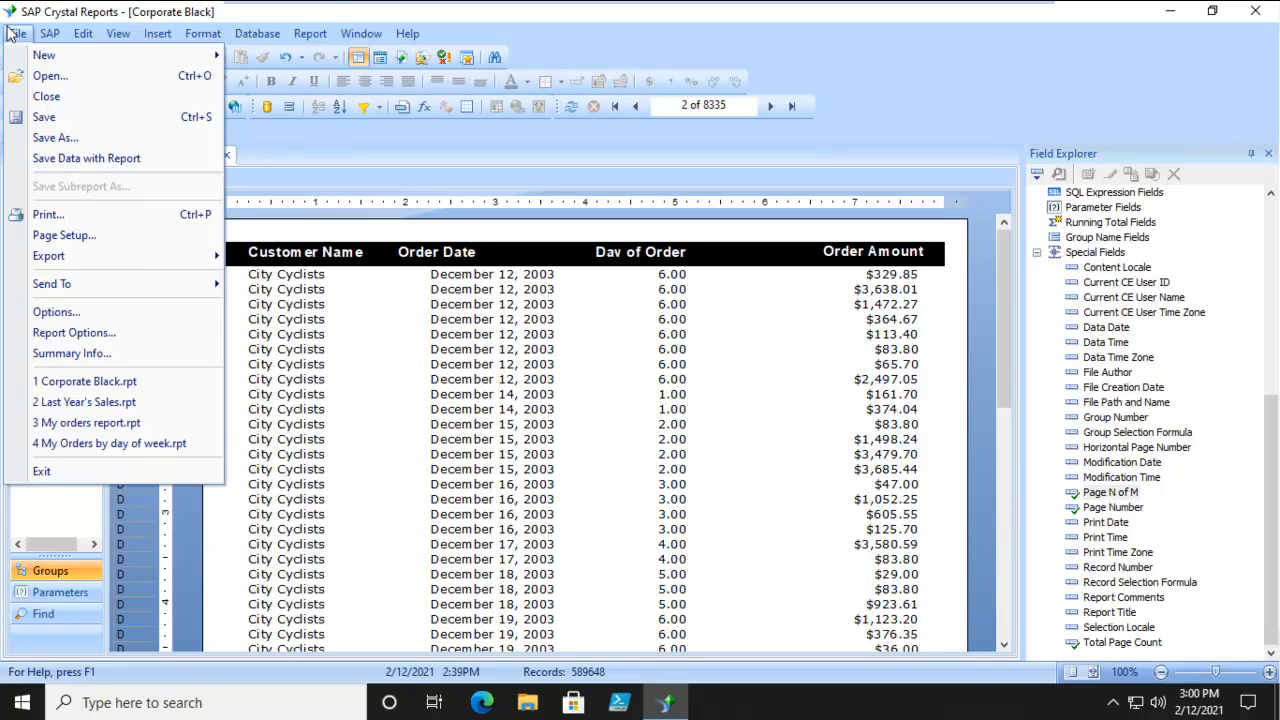
{"action": "left_click", "coordinate": [52, 139]}
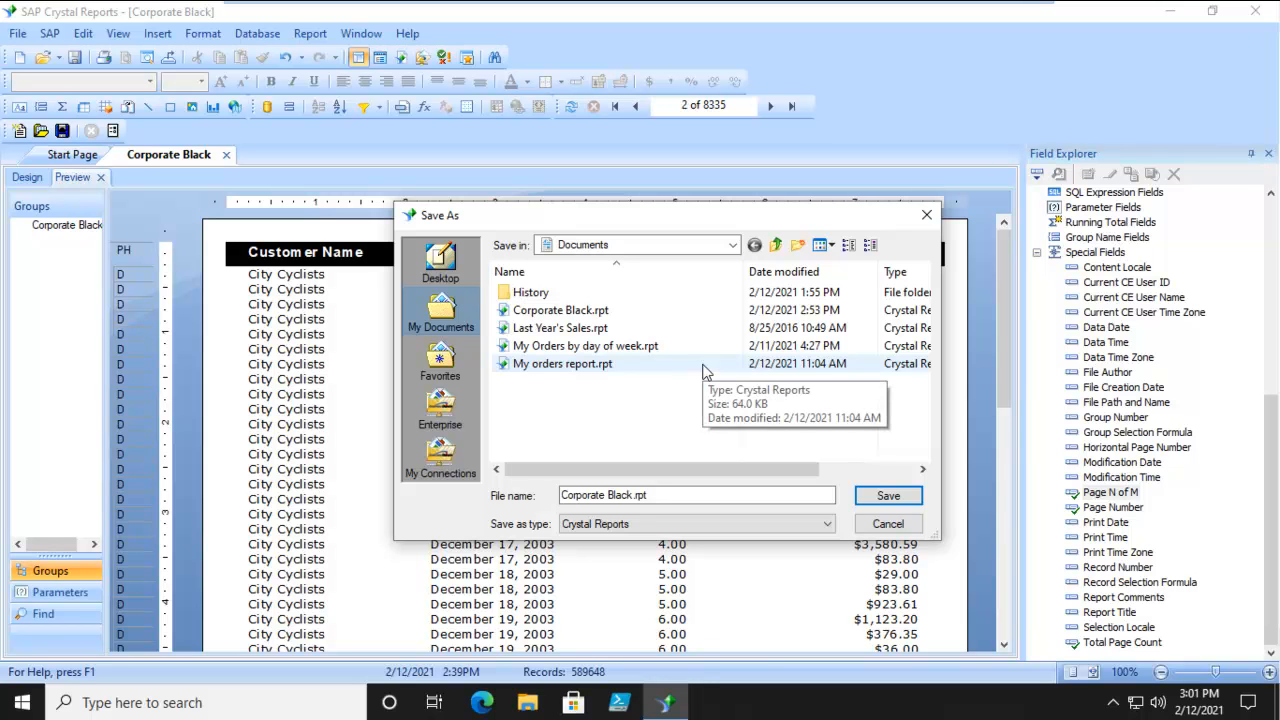
- Navigate the Save As dialog to E:\Crystal Installation\Crystal Reports
{"action": "left_click", "coordinate": [733, 246]}
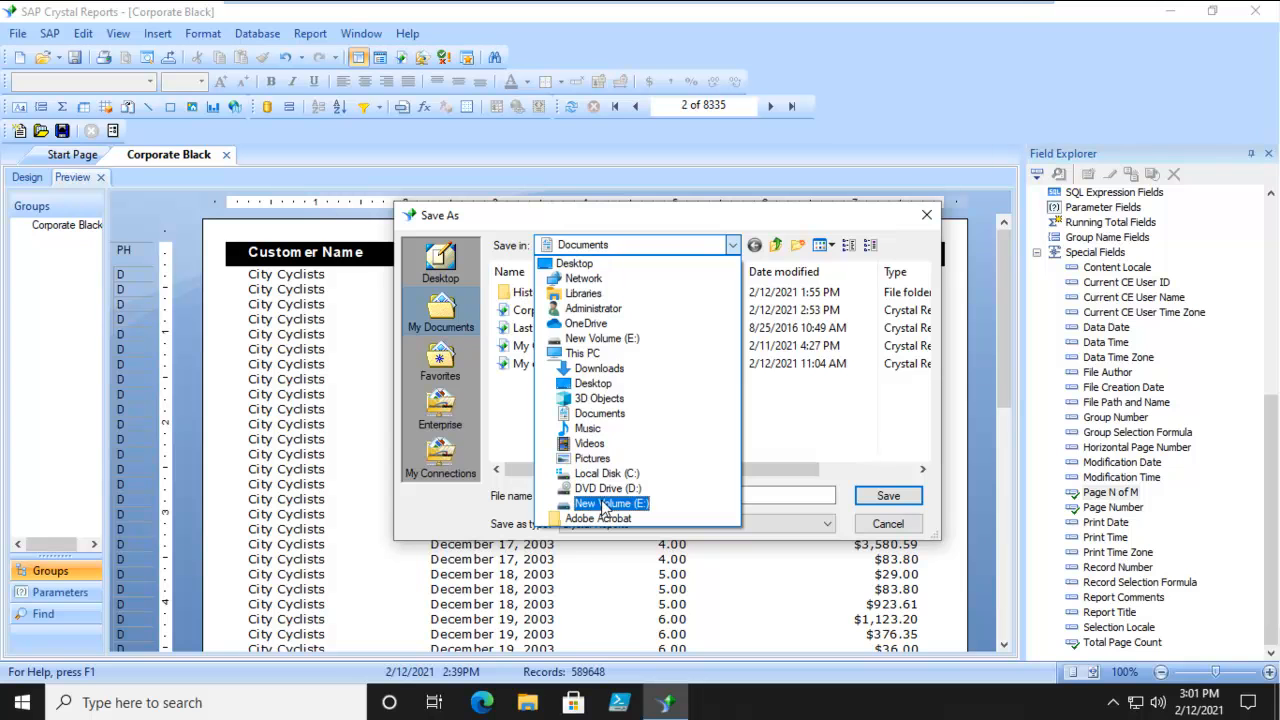
{"action": "left_click", "coordinate": [601, 492]}
{"action": "double_click", "coordinate": [545, 310]}
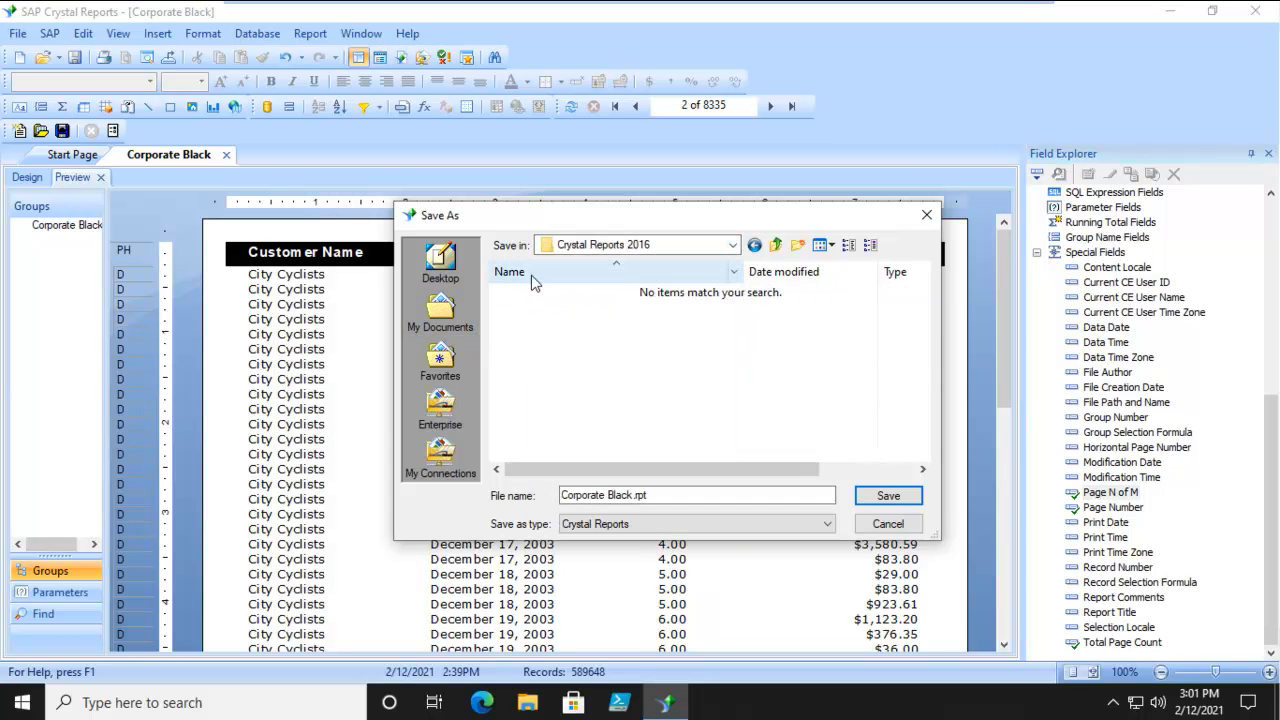
{"action": "left_click", "coordinate": [781, 247]}
{"action": "double_click", "coordinate": [530, 291]}
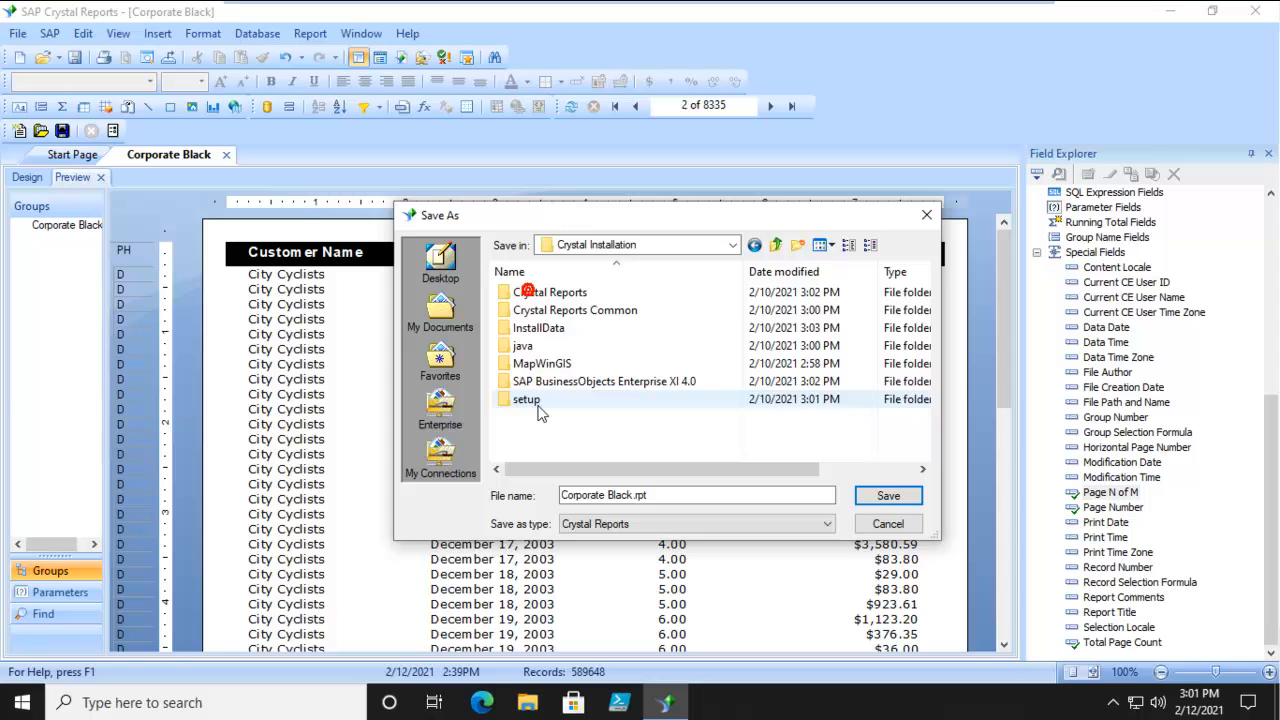
{"action": "double_click", "coordinate": [530, 292]}
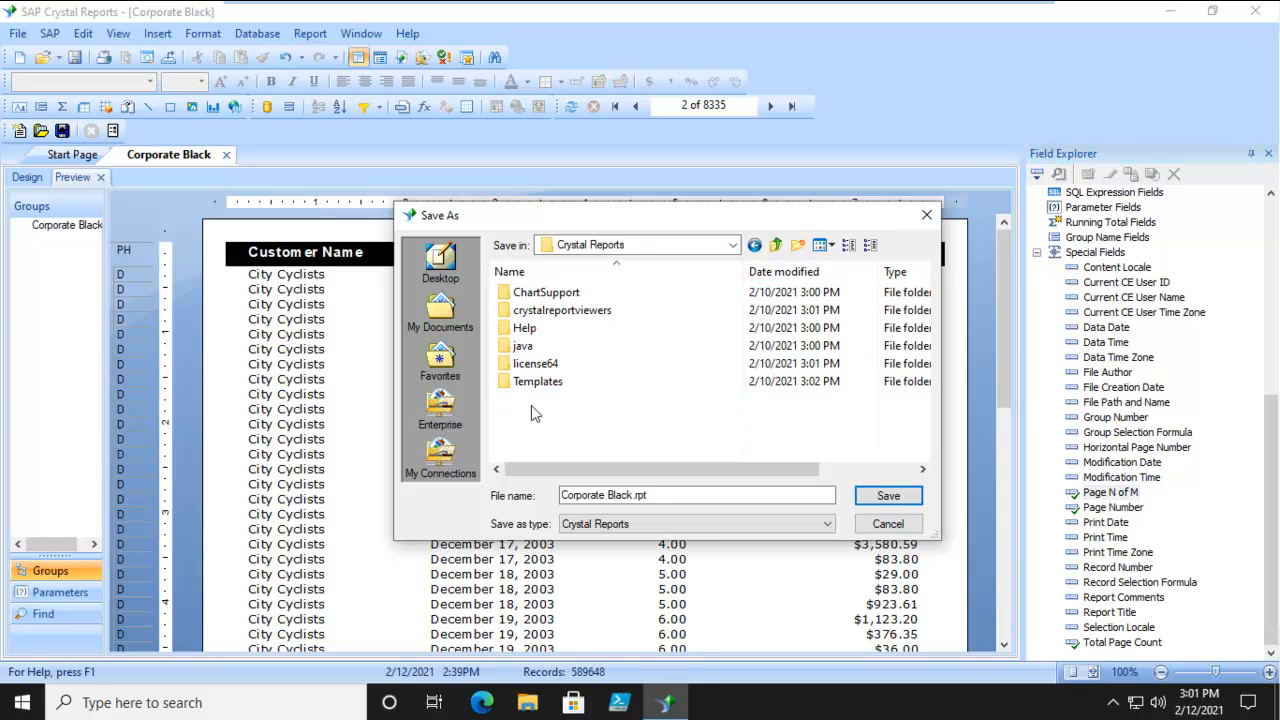
- Continue into Templates\en and save Corporate Black there
{"action": "double_click", "coordinate": [530, 385]}
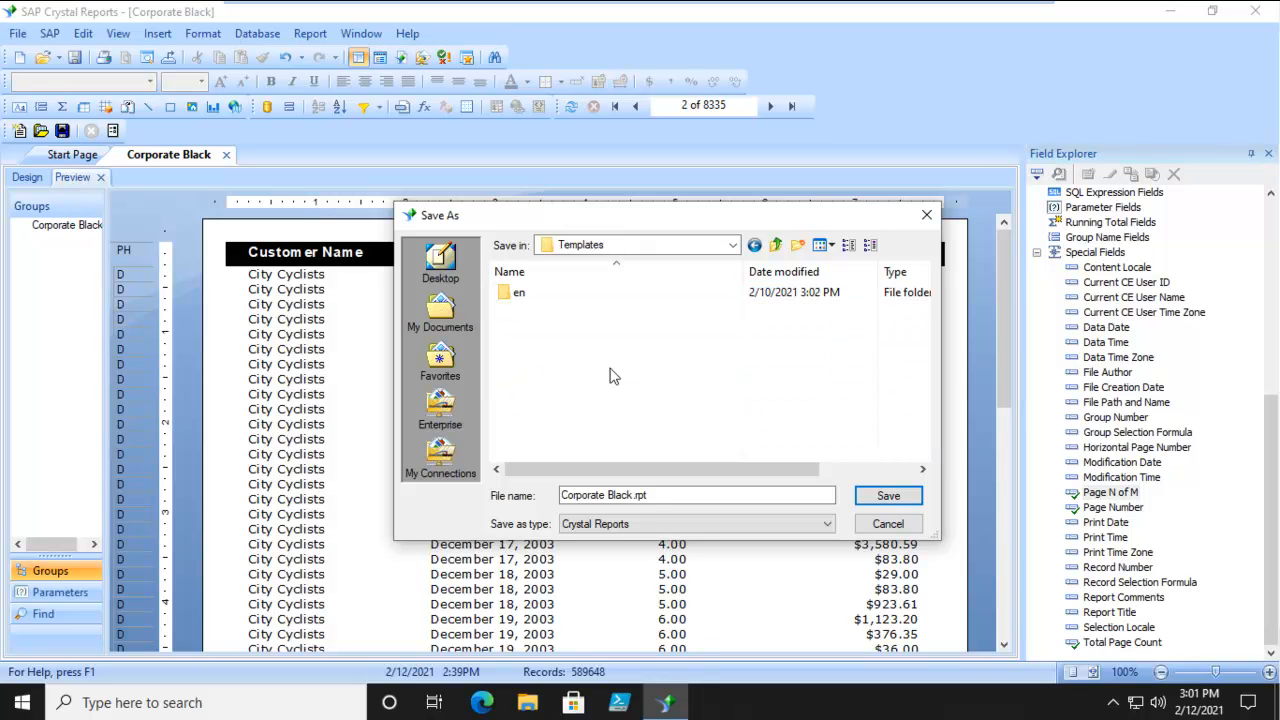
{"action": "double_click", "coordinate": [522, 292]}
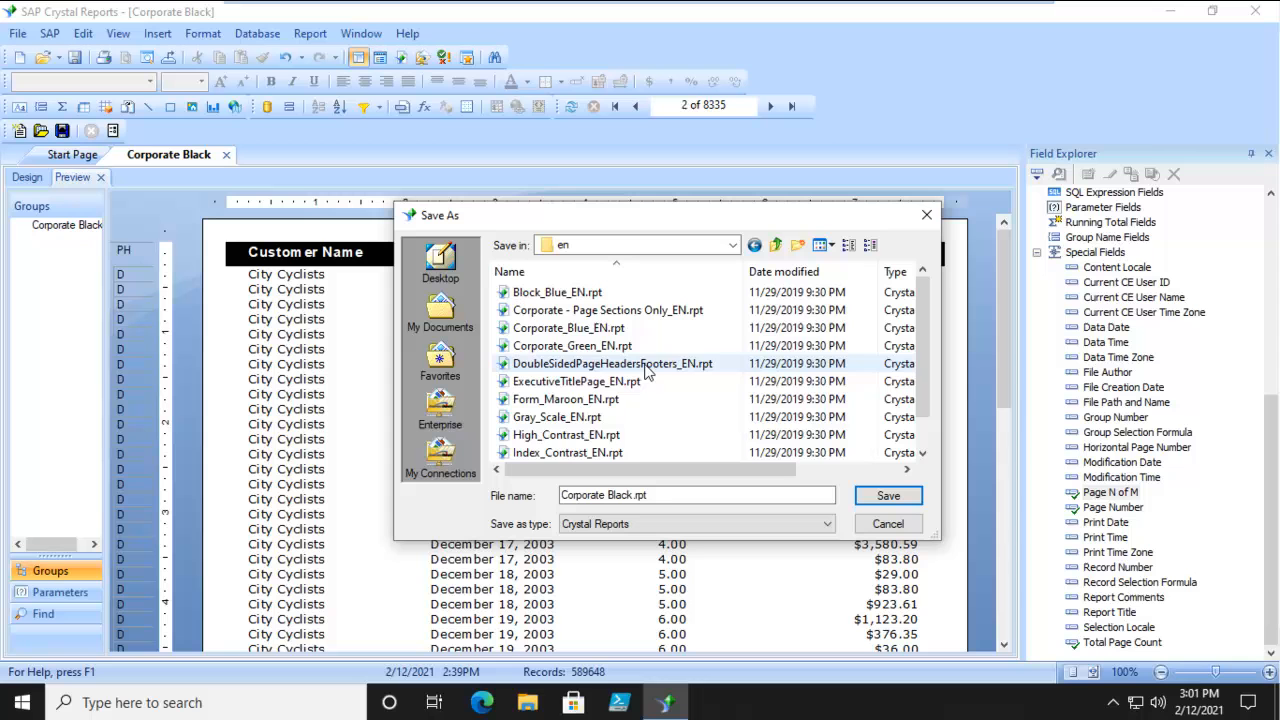
{"action": "scroll", "coordinate": [926, 360], "scroll_direction": "down", "scroll_amount": 1}
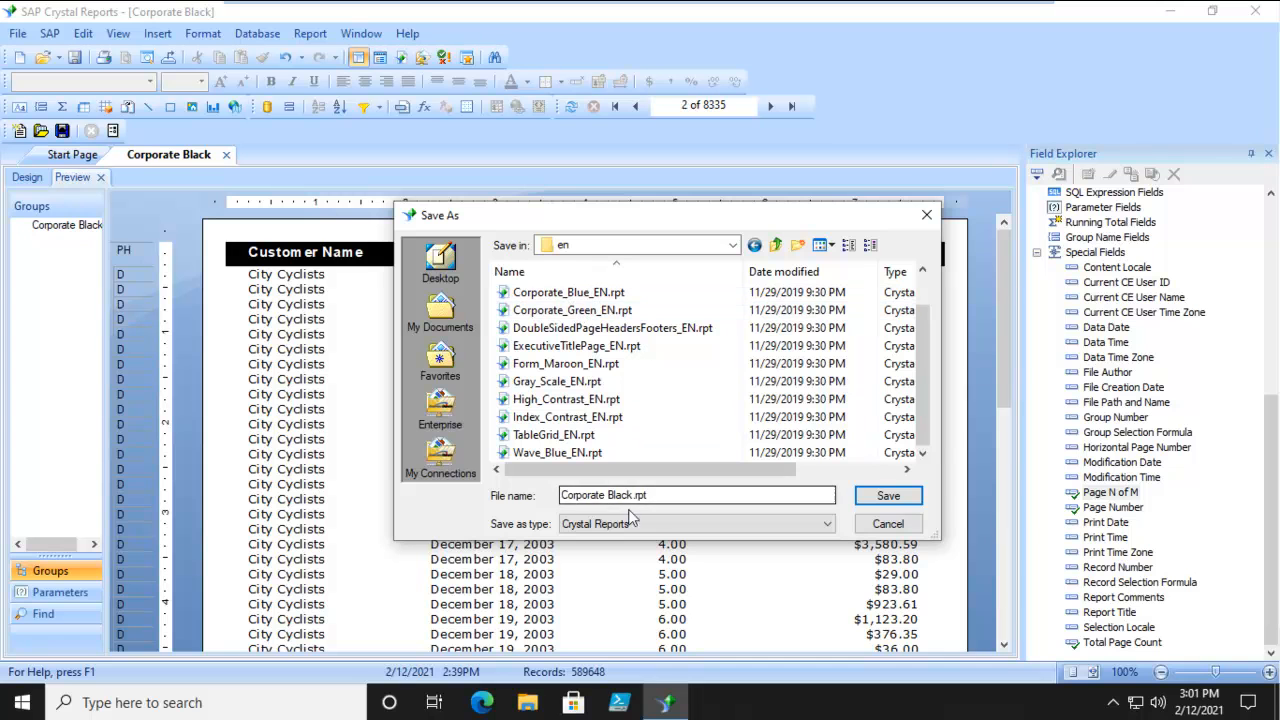
{"action": "left_click", "coordinate": [886, 495]}
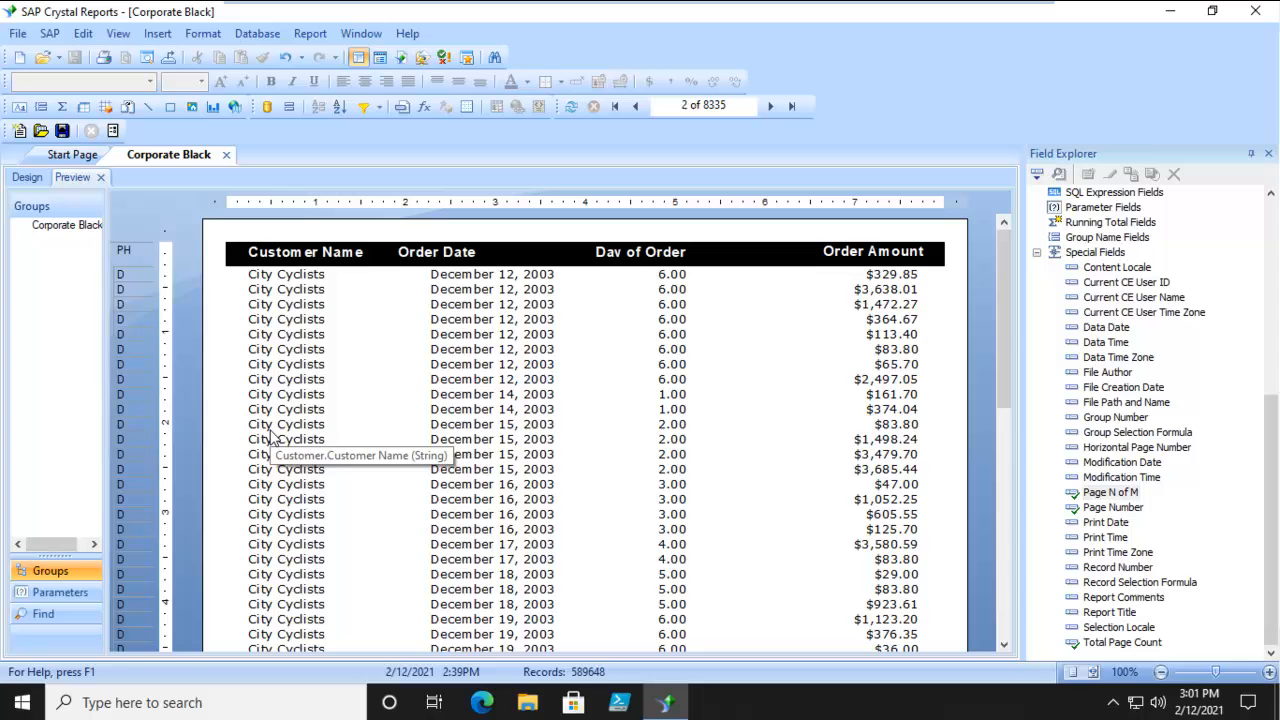
- Close Corporate Black and start a new standard report
{"action": "left_click", "coordinate": [227, 154]}
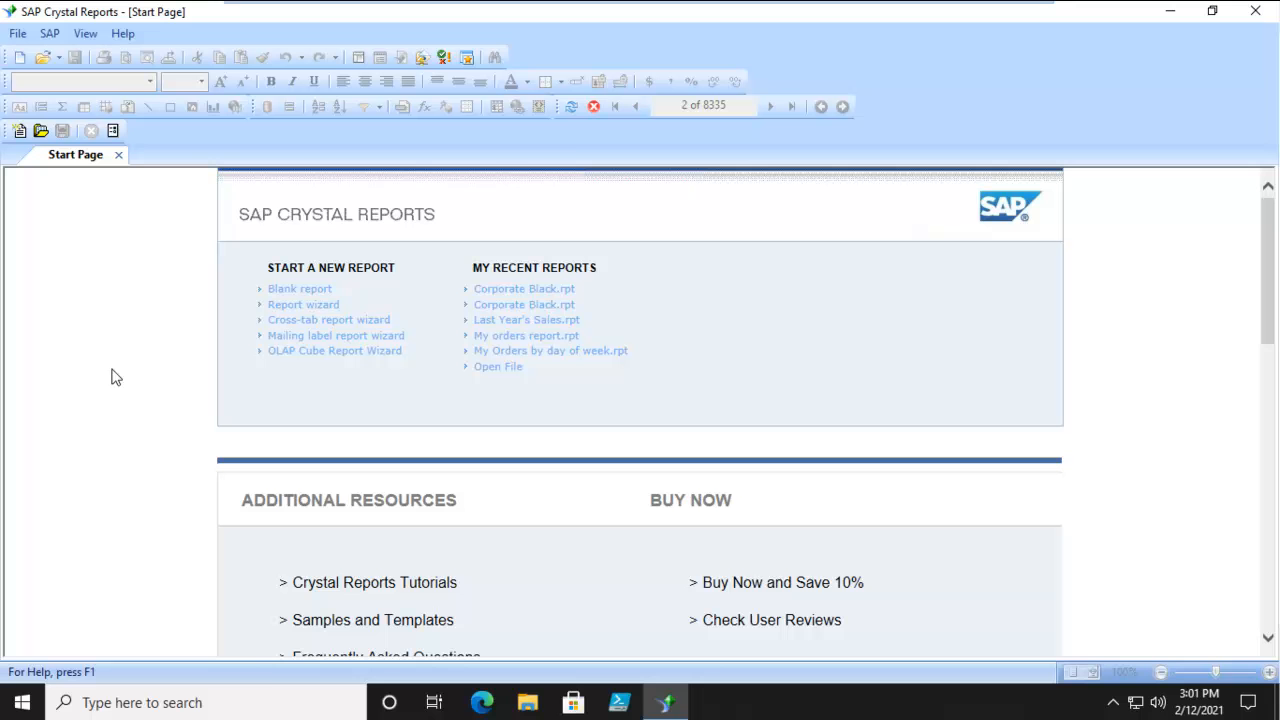
{"action": "left_click", "coordinate": [18, 33]}
{"action": "mouse_move", "coordinate": [44, 55]}
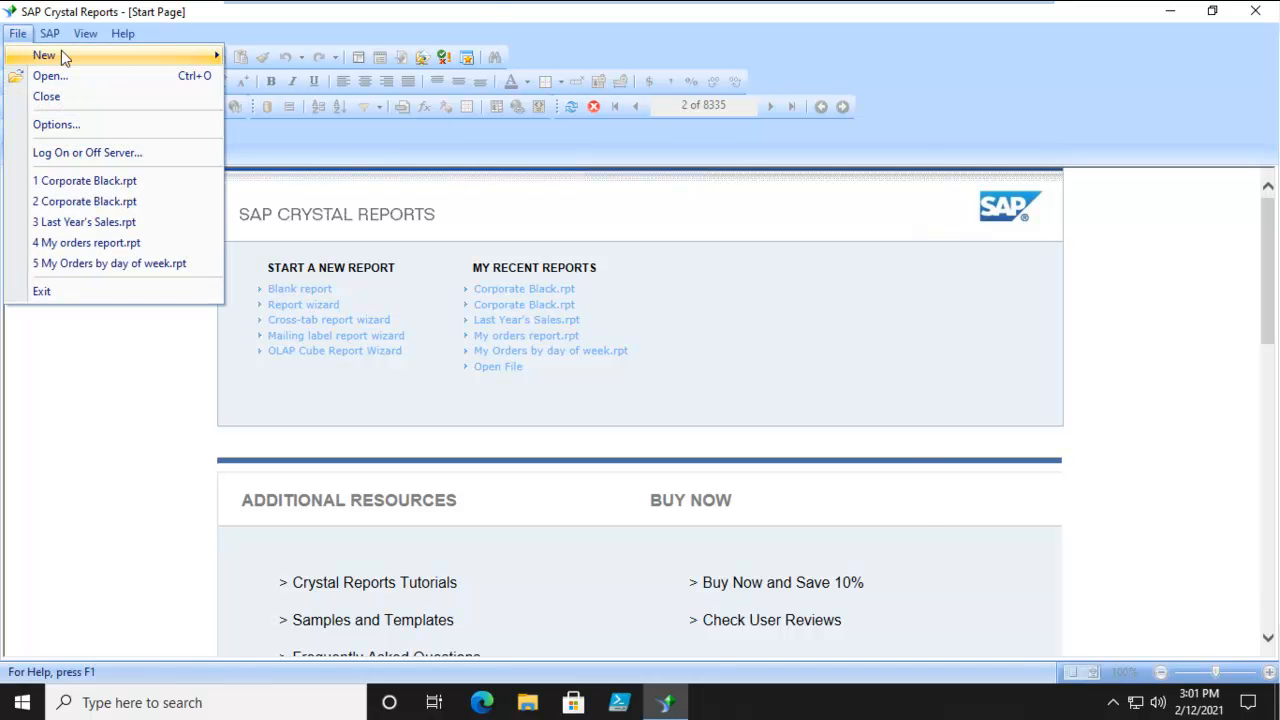
{"action": "left_click", "coordinate": [307, 60]}
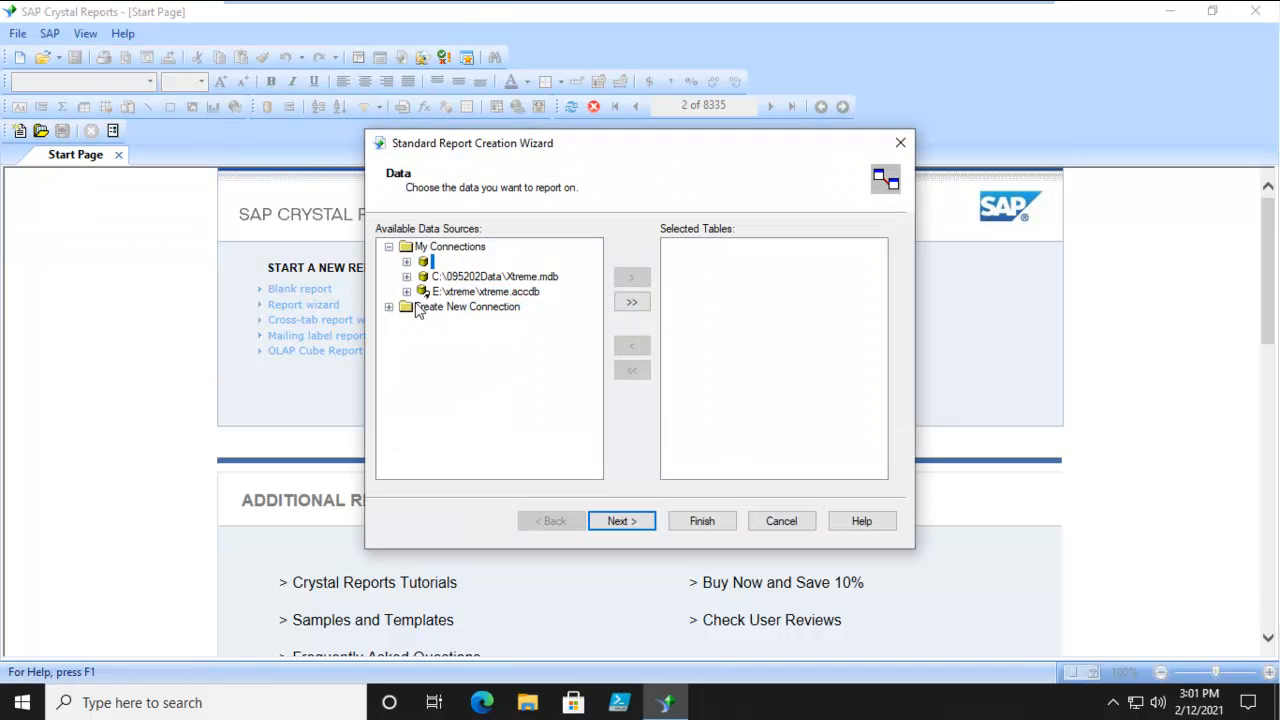
- Add the xtreme Supplier table as the data source and finish the wizard
{"action": "left_click", "coordinate": [408, 291]}
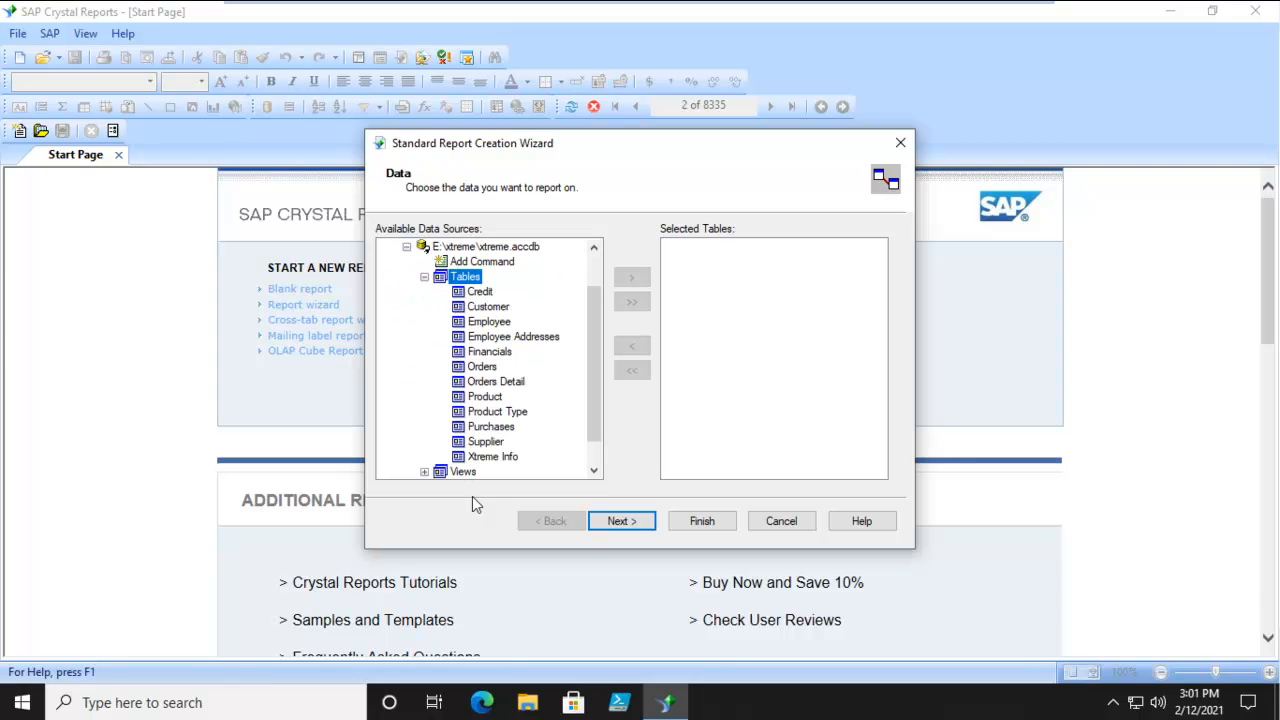
{"action": "left_click", "coordinate": [485, 442]}
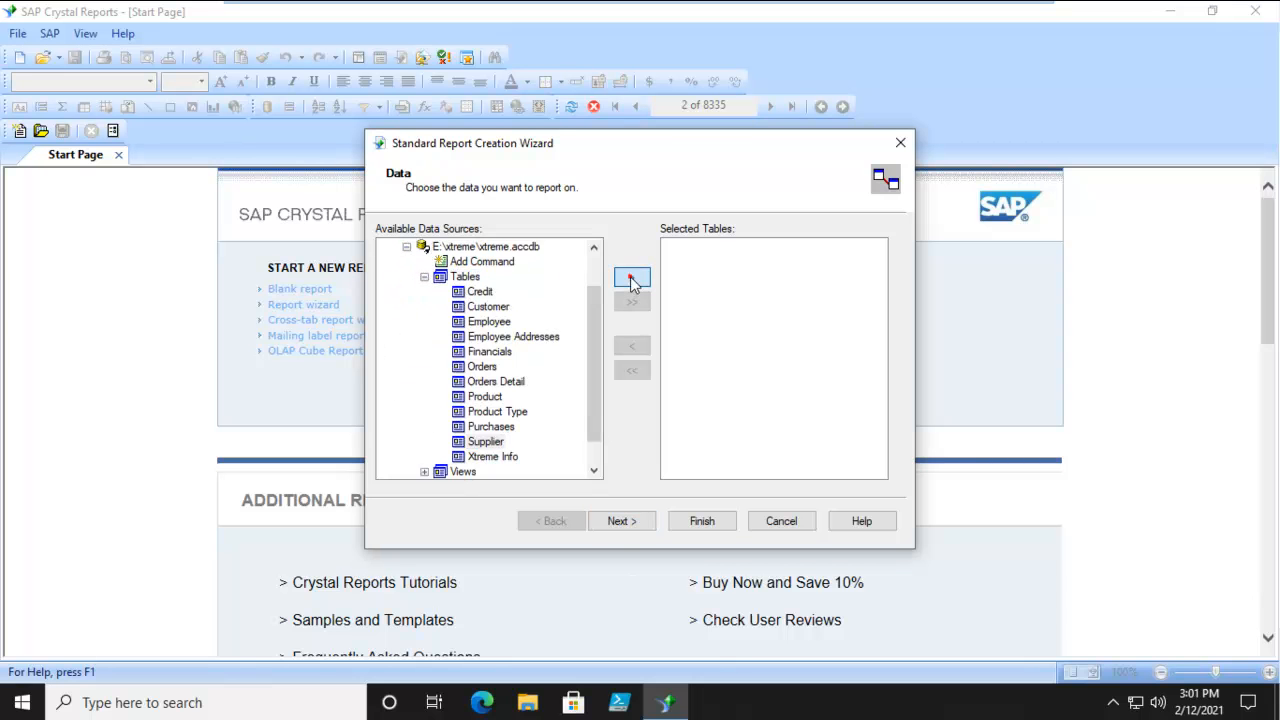
{"action": "left_click", "coordinate": [631, 277]}
{"action": "left_click", "coordinate": [703, 522]}
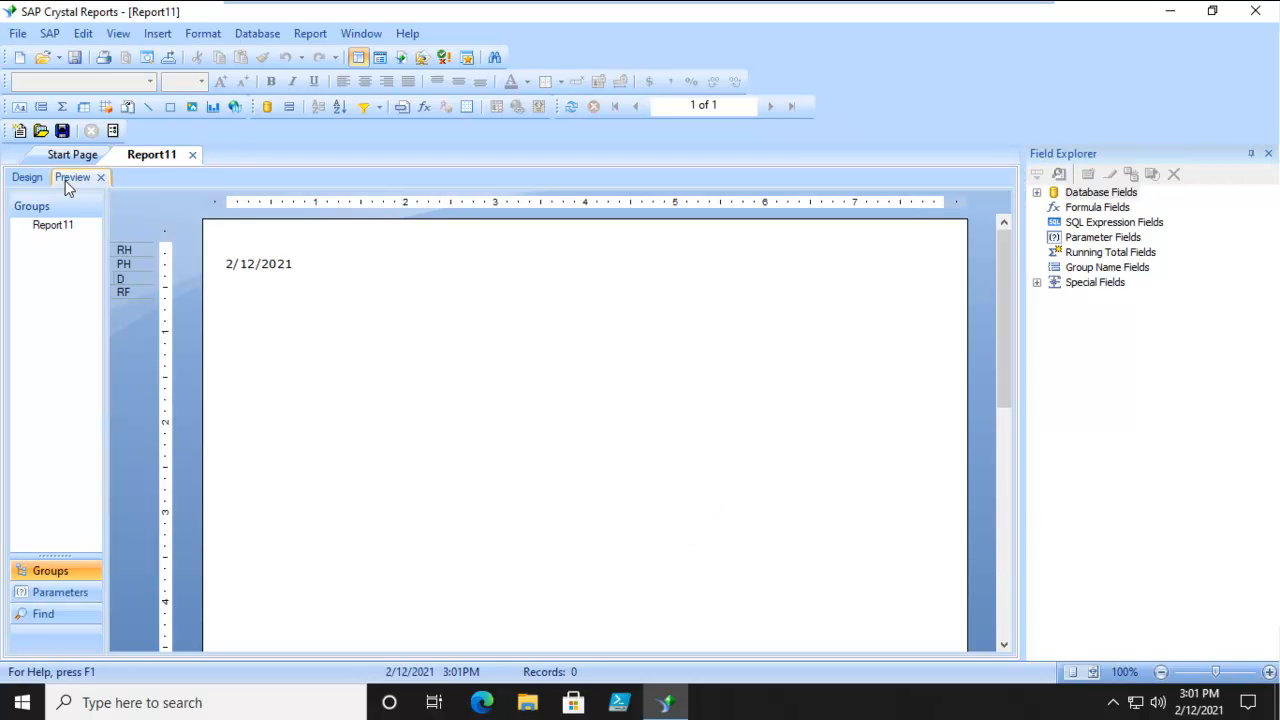
- In Design view, delete the Print Date field from Report11
{"action": "left_click", "coordinate": [27, 177]}
{"action": "left_click", "coordinate": [190, 237]}
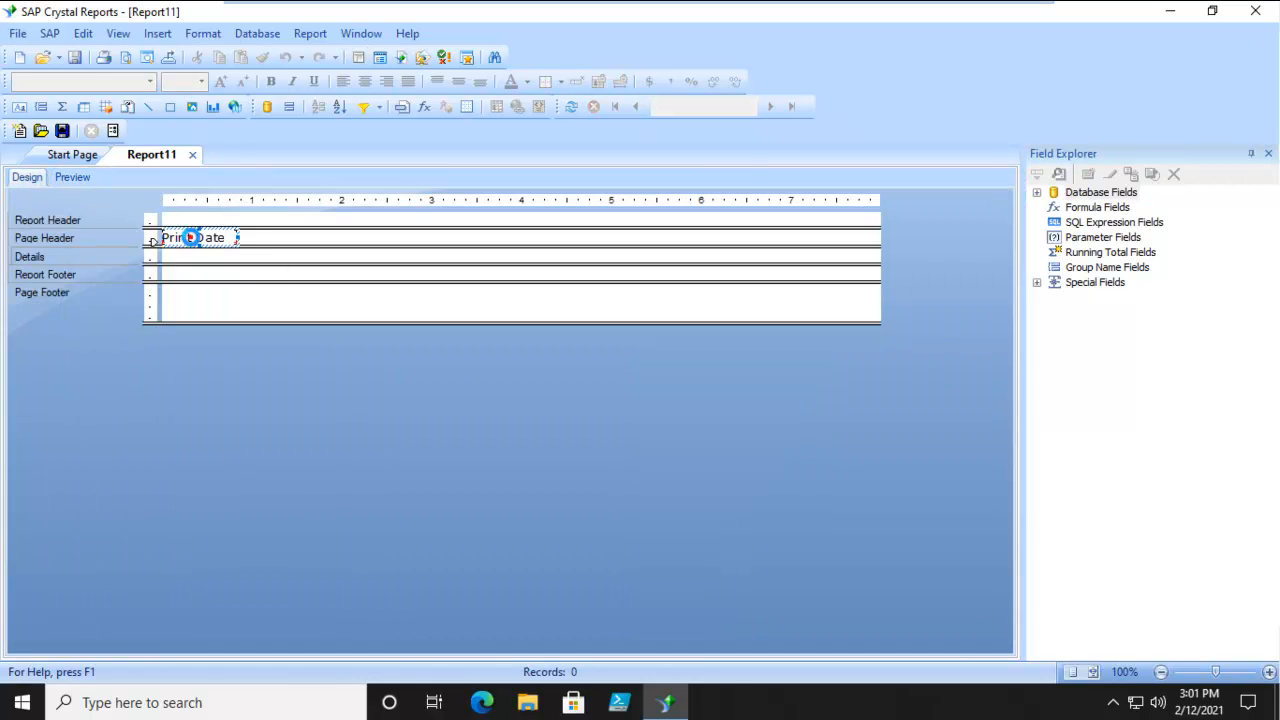
{"action": "key", "text": "Delete"}
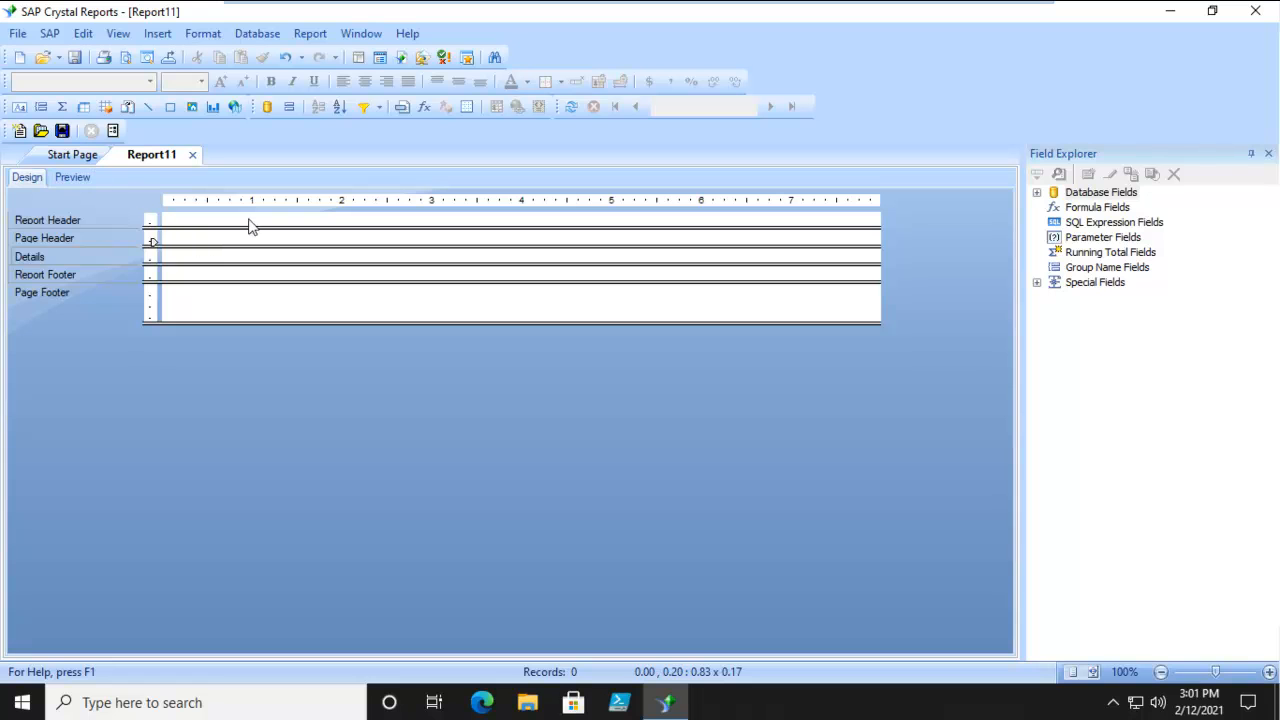
- Place Supplier Name, Country and Phone side by side in the Details section
{"action": "left_click", "coordinate": [1037, 192]}
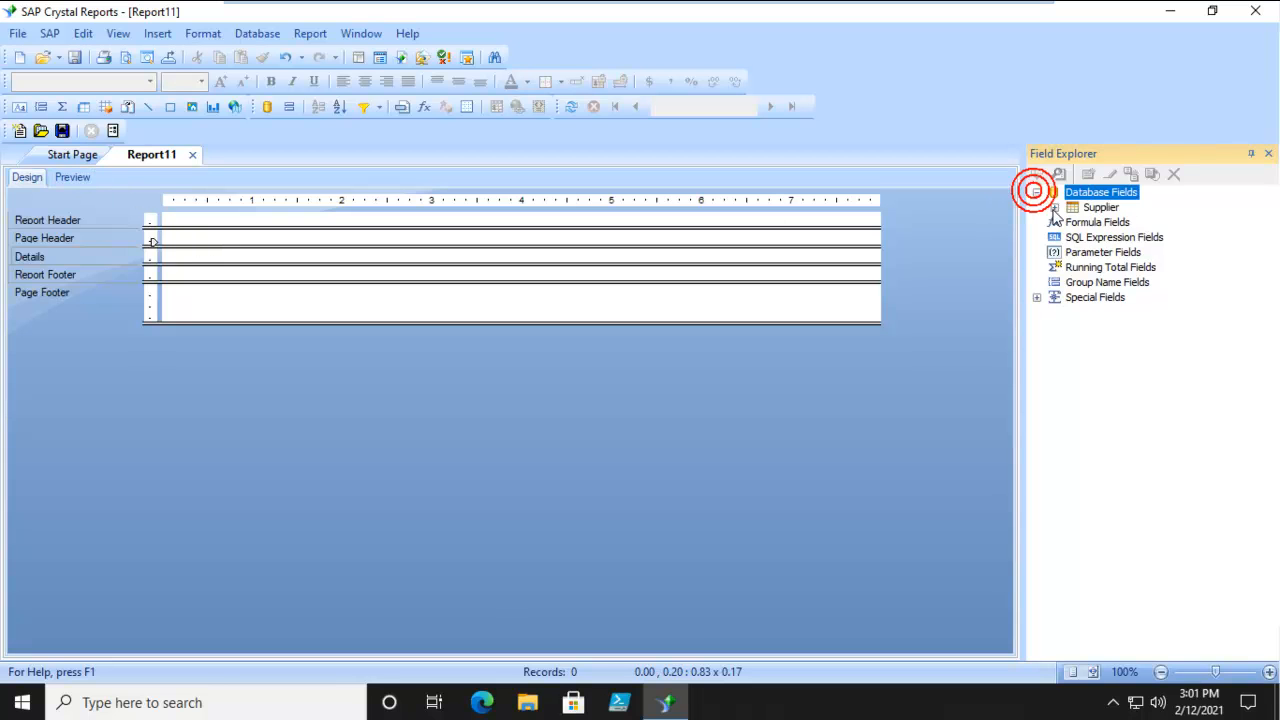
{"action": "mouse_move", "coordinate": [1125, 237]}
{"action": "left_mouse_down"}
{"action": "mouse_move", "coordinate": [293, 310]}
{"action": "mouse_move", "coordinate": [206, 258]}
{"action": "left_mouse_up"}
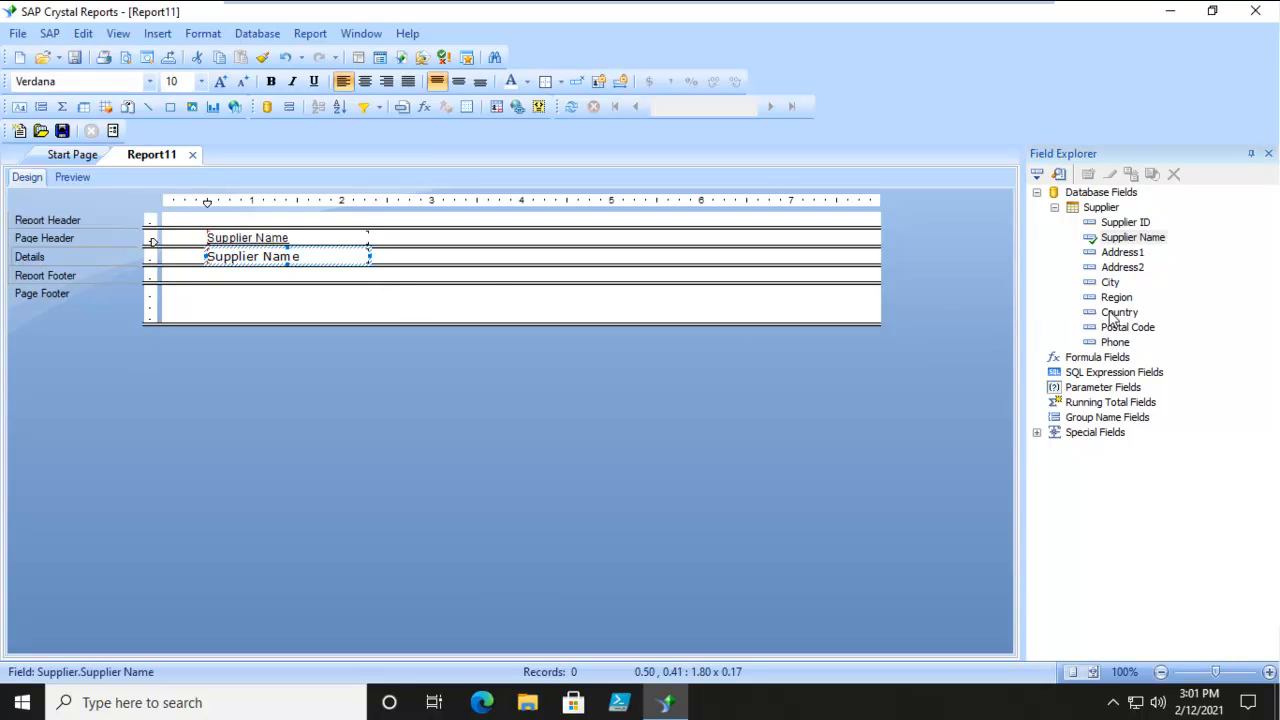
{"action": "left_click_drag", "start_coordinate": [1113, 317], "coordinate": [418, 258]}
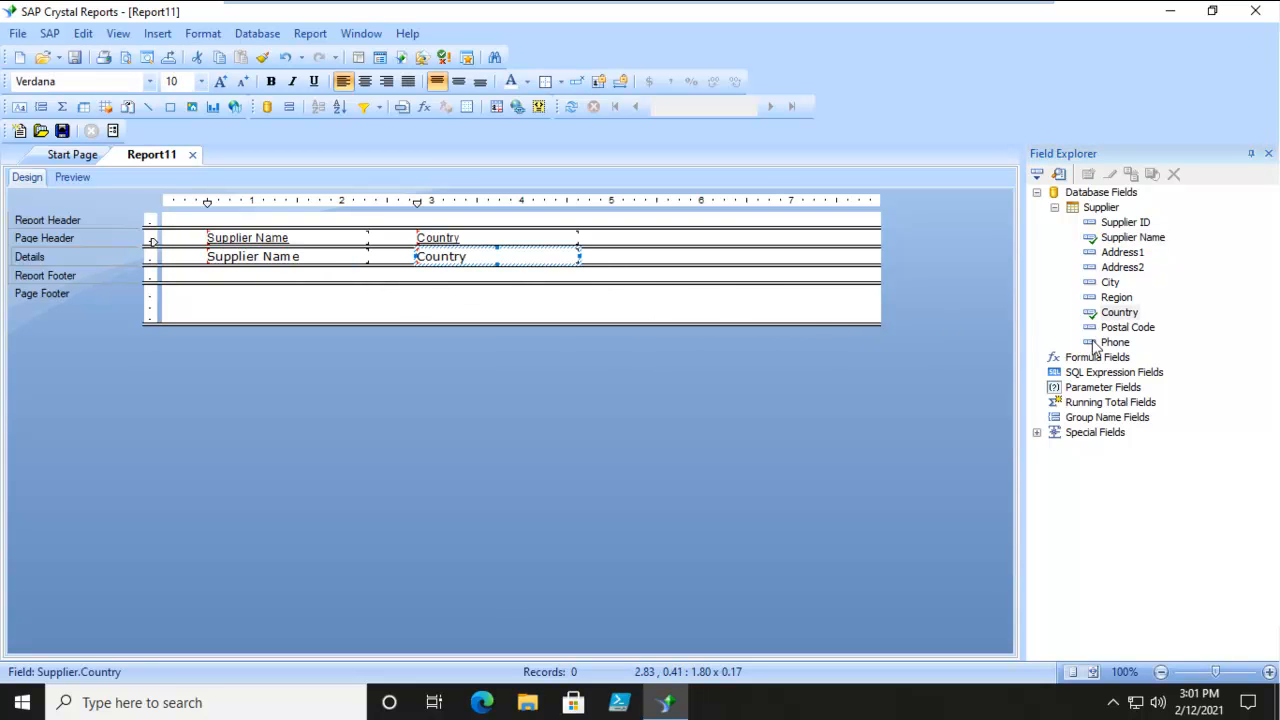
{"action": "left_click_drag", "start_coordinate": [1115, 342], "coordinate": [597, 258]}
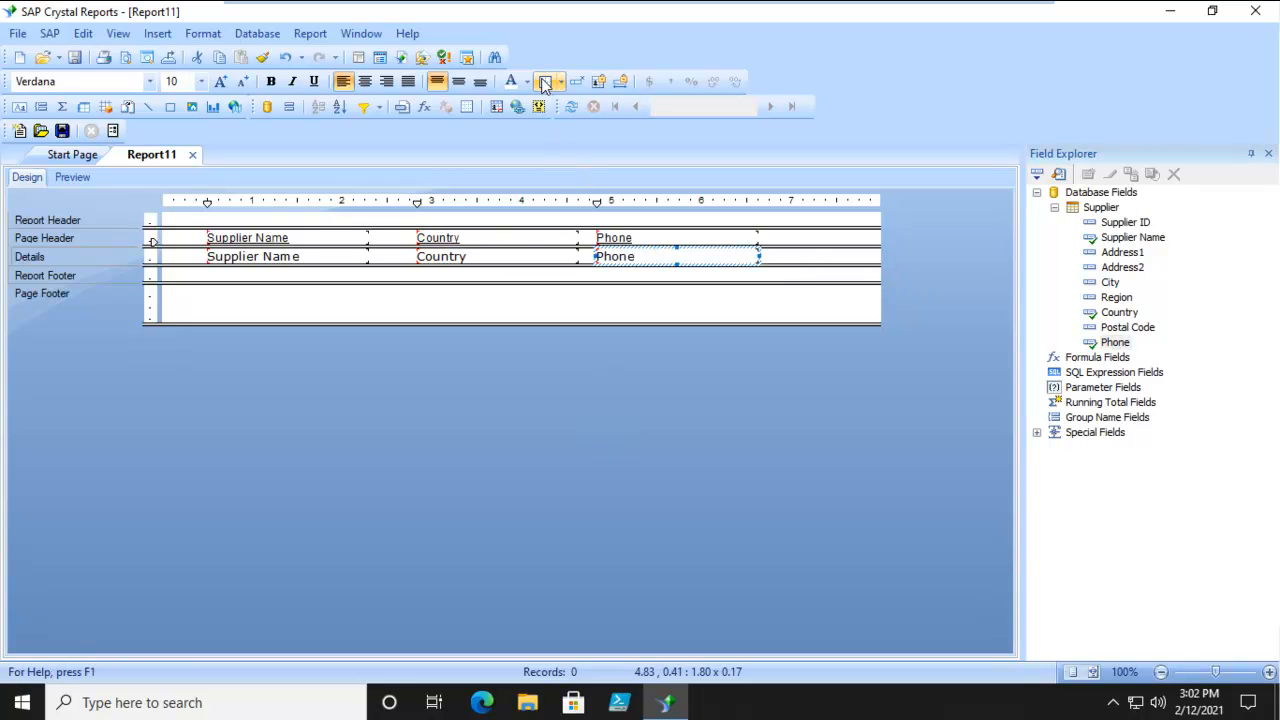
- Apply the Corporate Black template via Template Expert and regenerate the supplier data in preview
{"action": "left_click", "coordinate": [468, 108]}
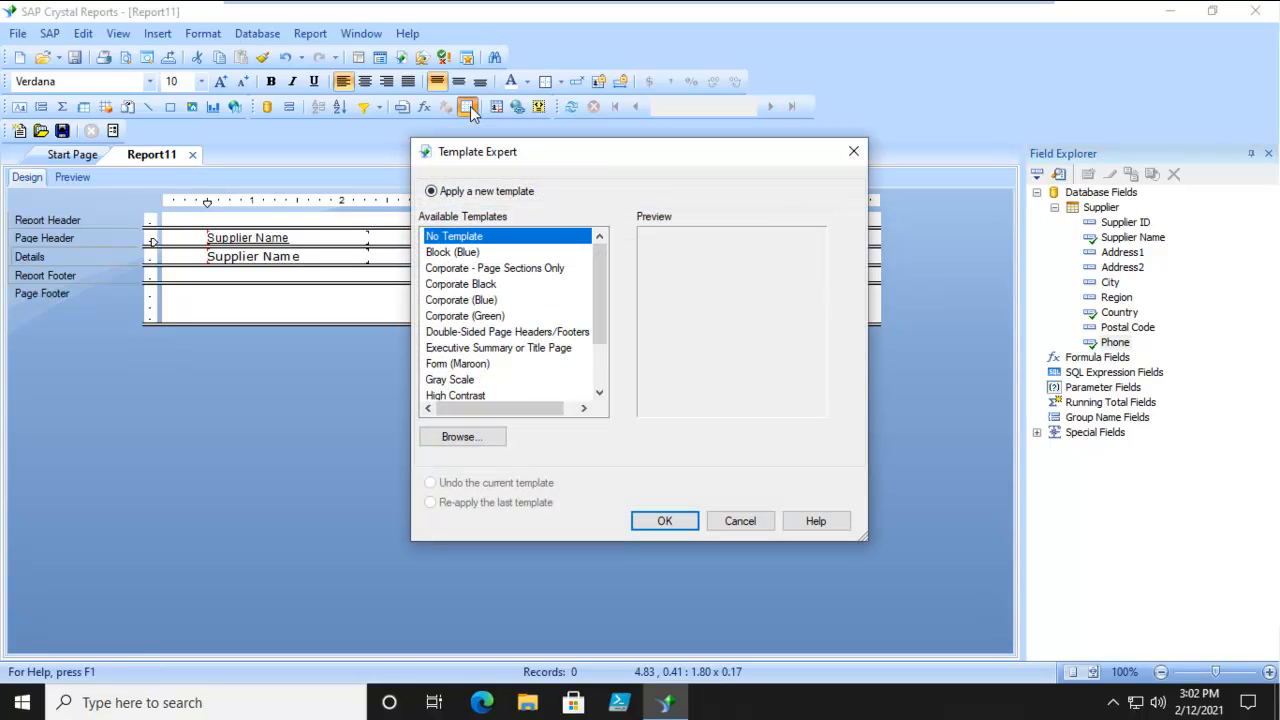
{"action": "left_click", "coordinate": [476, 284]}
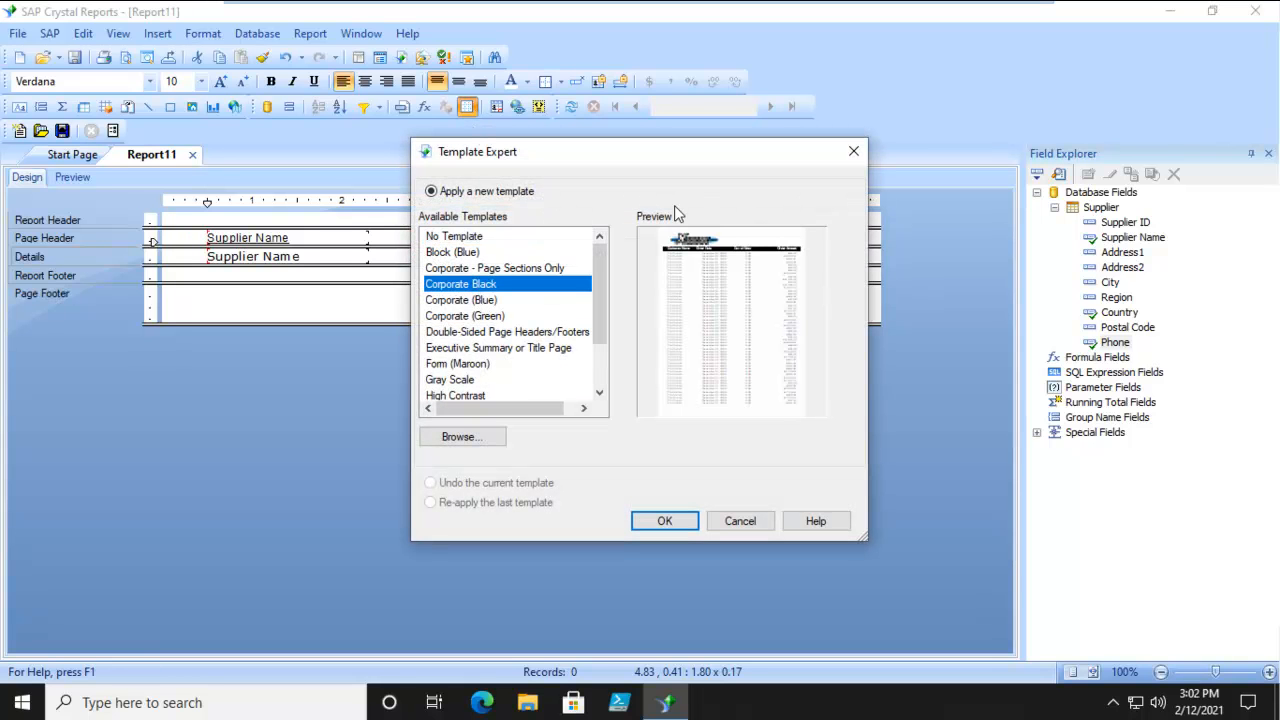
{"action": "left_click", "coordinate": [664, 520]}
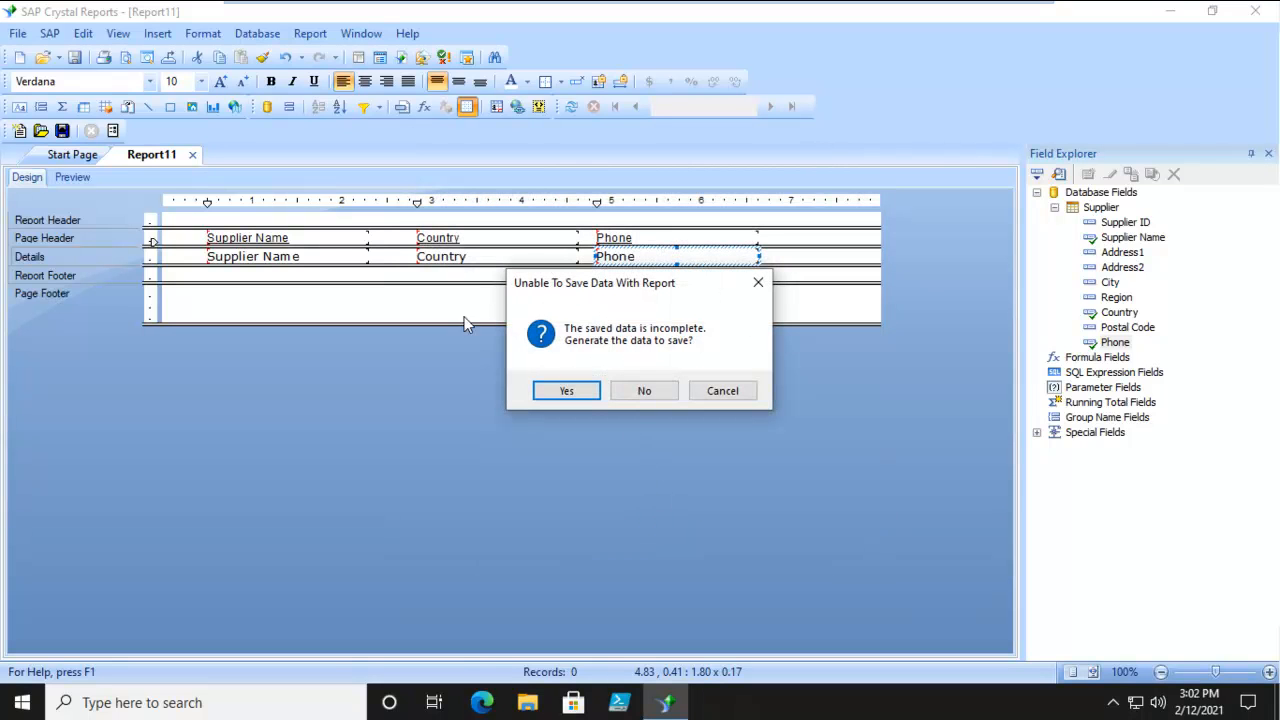
{"action": "left_click", "coordinate": [567, 392]}
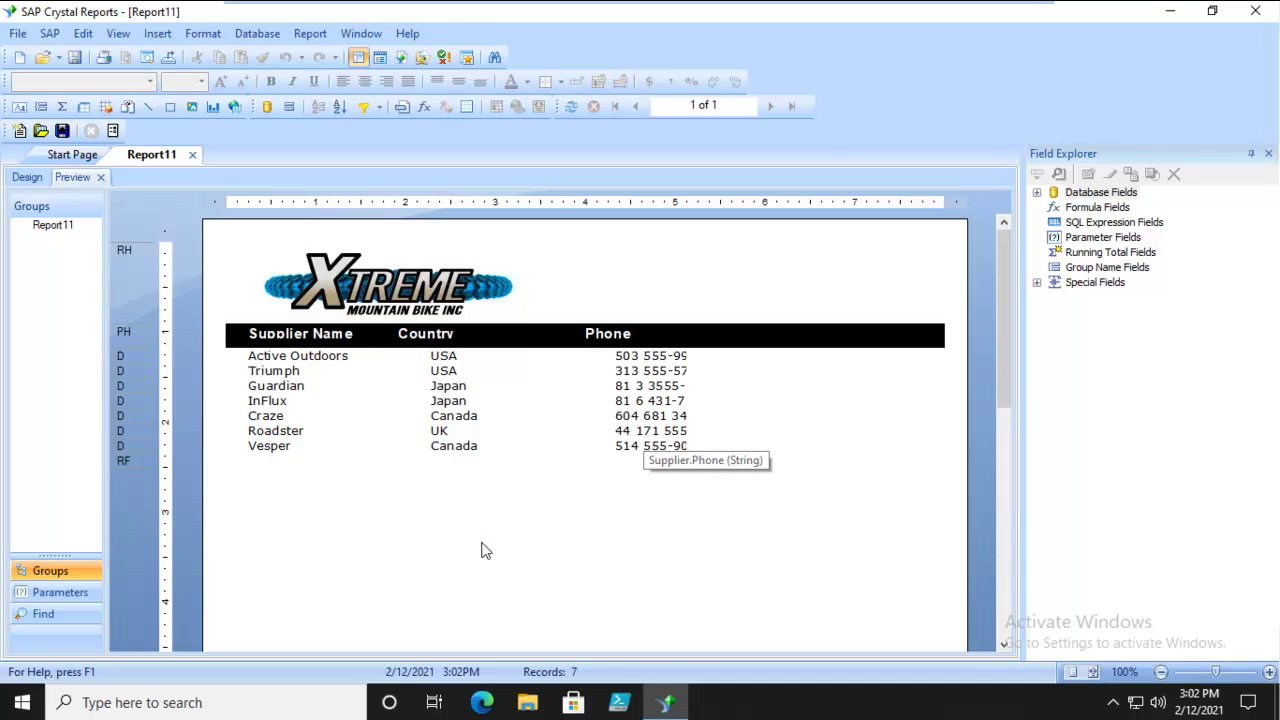
{"action": "left_click", "coordinate": [482, 540]}
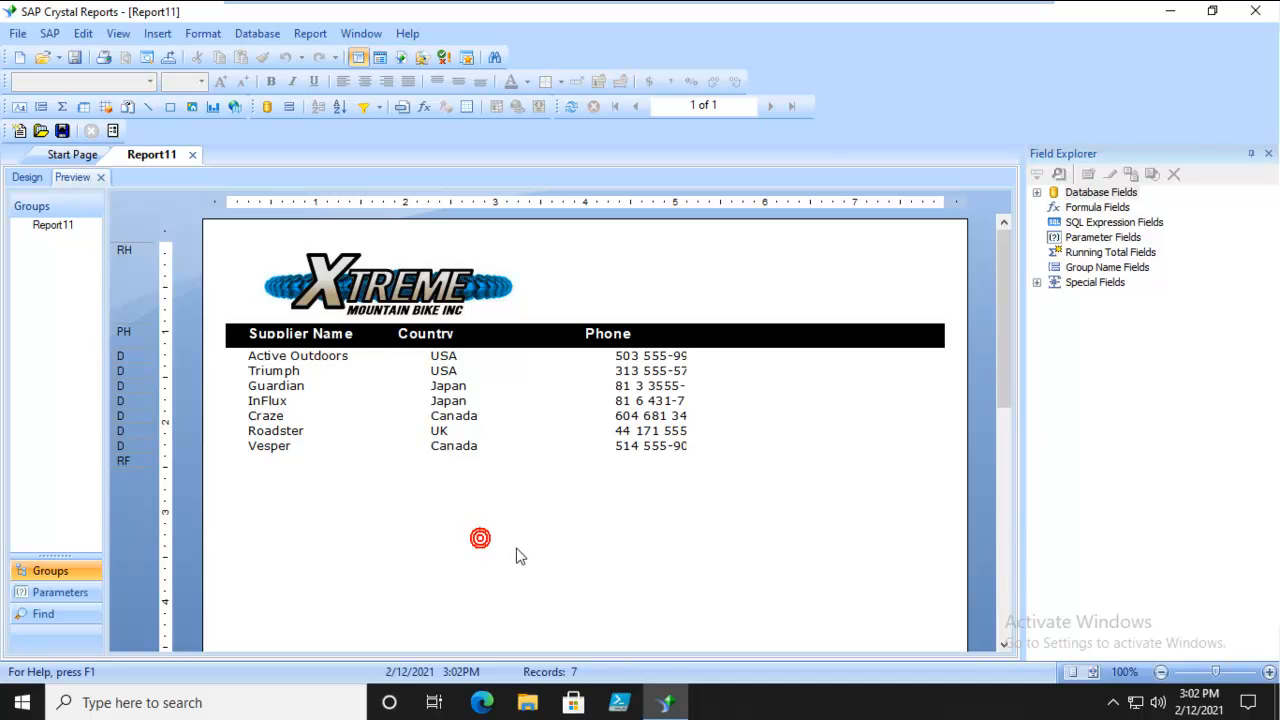